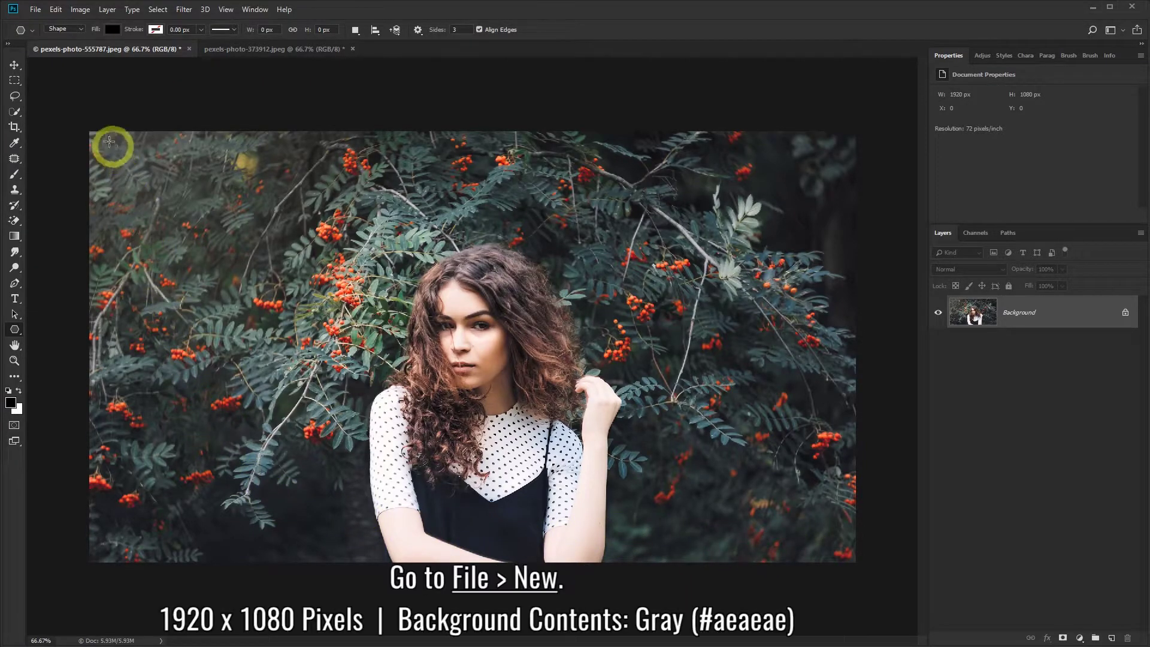
Create a 1920 × 1080 px document with a custom #aeaeae gray background
{"action": "left_click", "coordinate": [36, 10]}
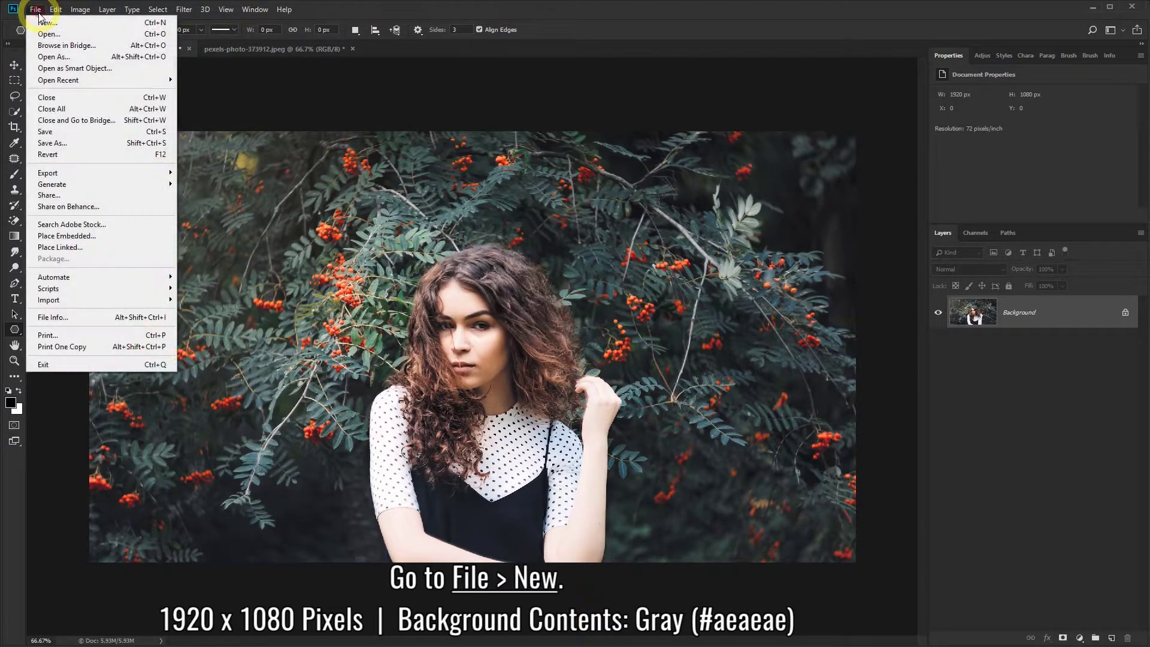
{"action": "left_click", "coordinate": [48, 23]}
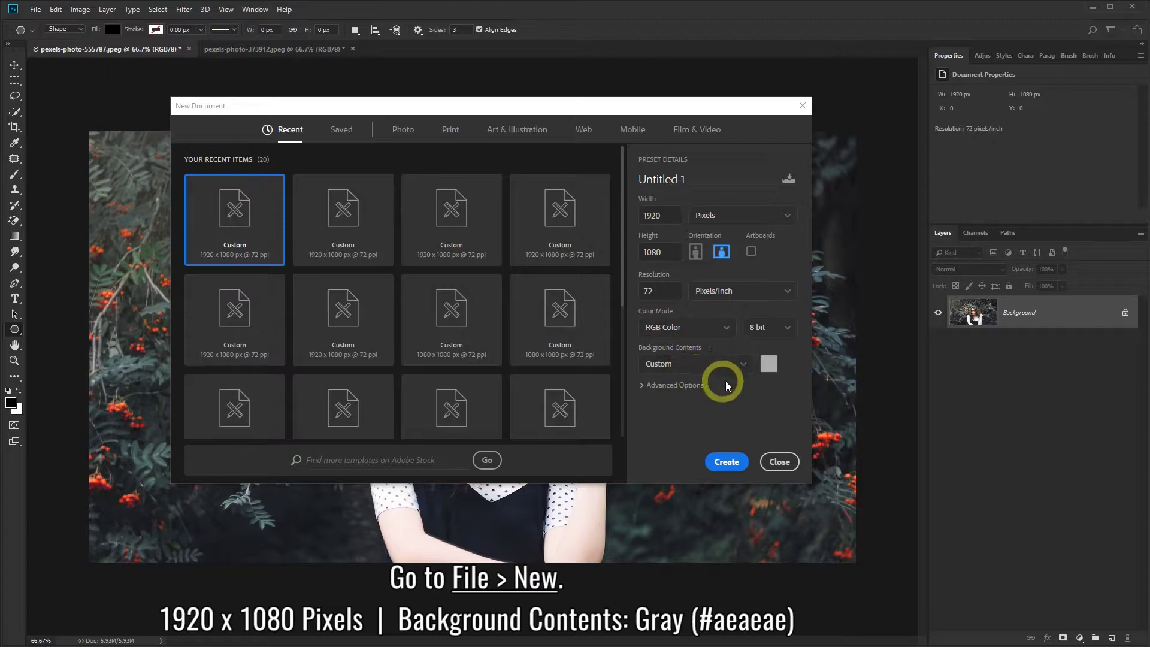
{"action": "left_click", "coordinate": [769, 363]}
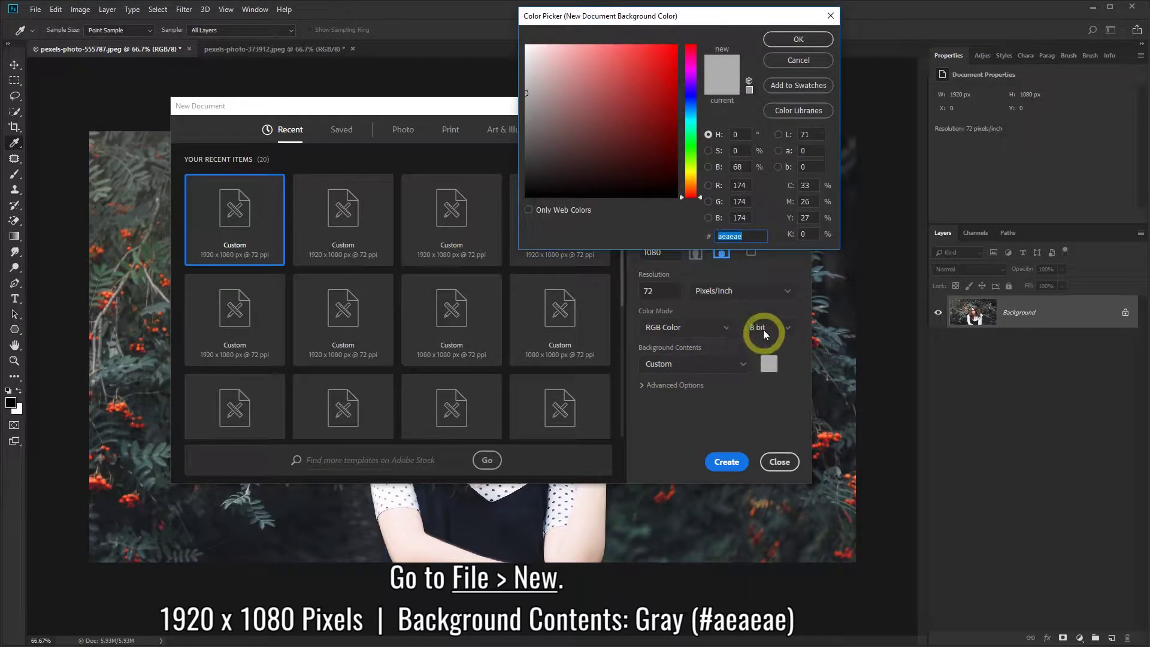
{"action": "left_click", "coordinate": [738, 237]}
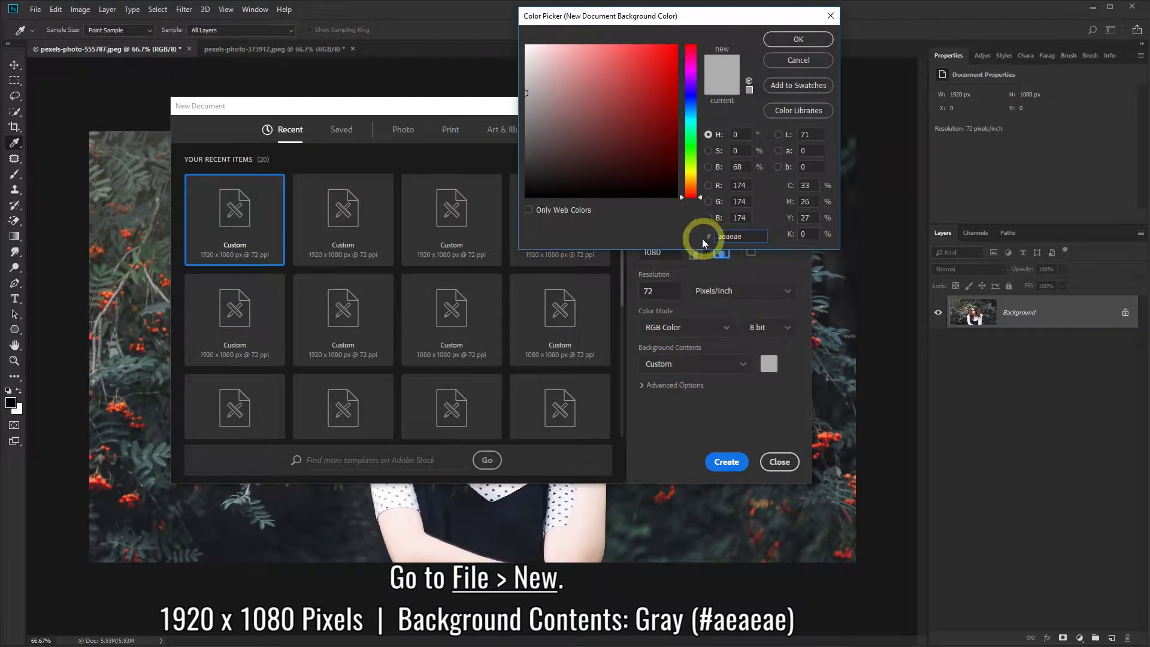
{"action": "left_click", "coordinate": [795, 42]}
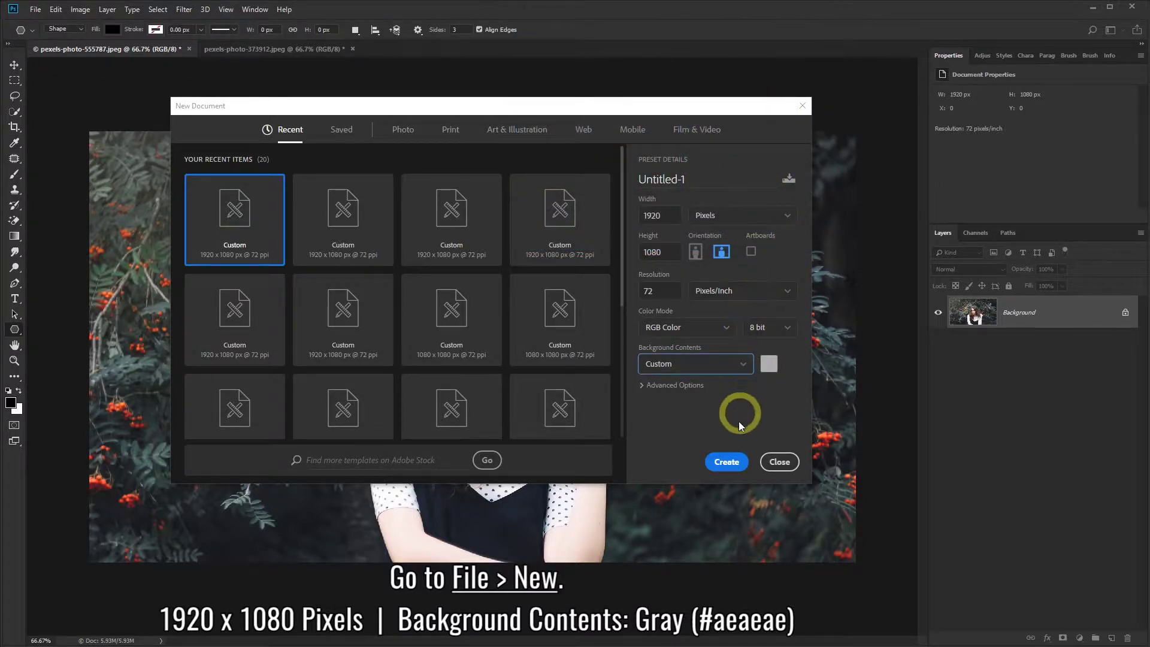
{"action": "left_click", "coordinate": [729, 463]}
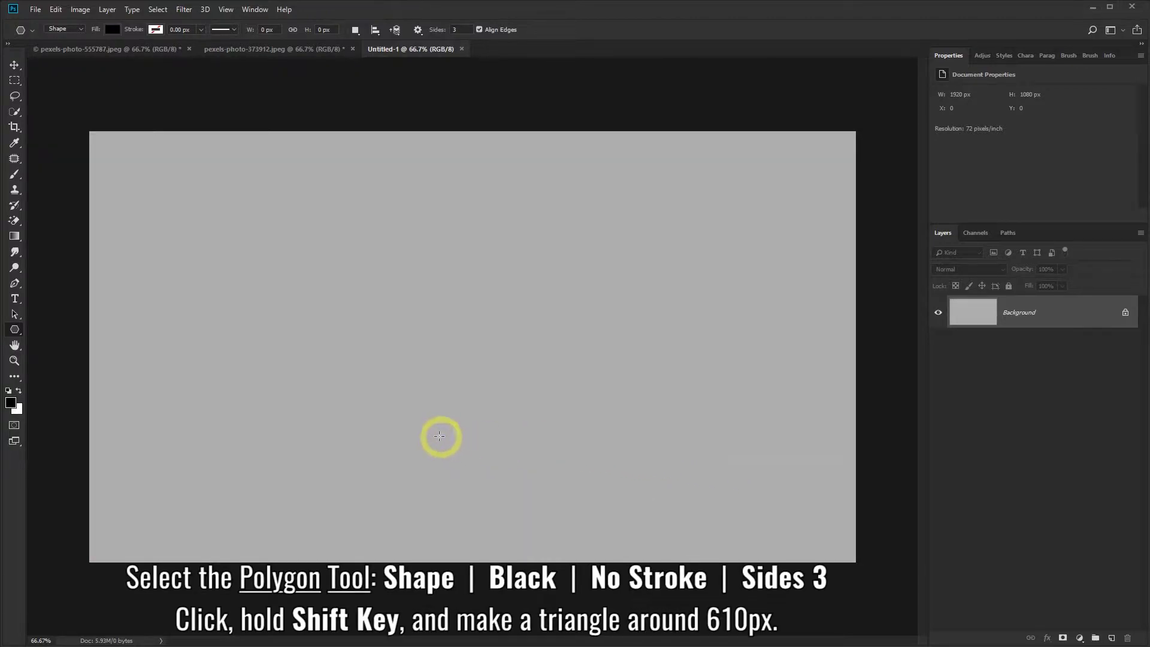
Draw a black, stroke-free, 3-sided downward triangle about 613 × 531 px mid-canvas
{"action": "right_click", "coordinate": [15, 334]}
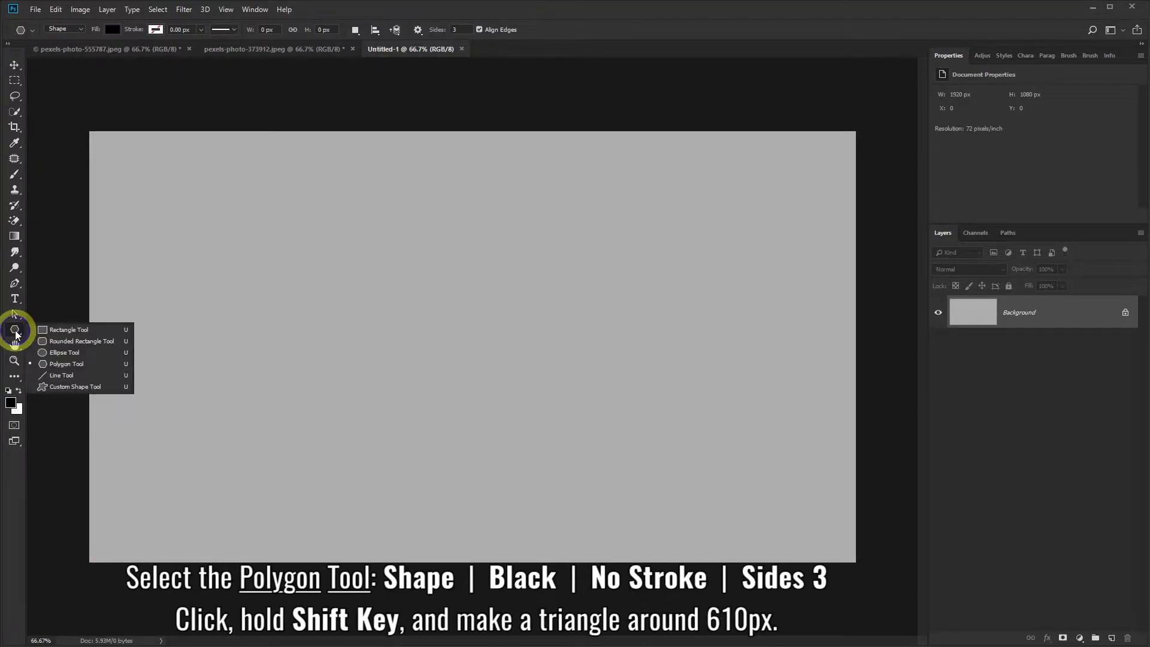
{"action": "left_click", "coordinate": [84, 364]}
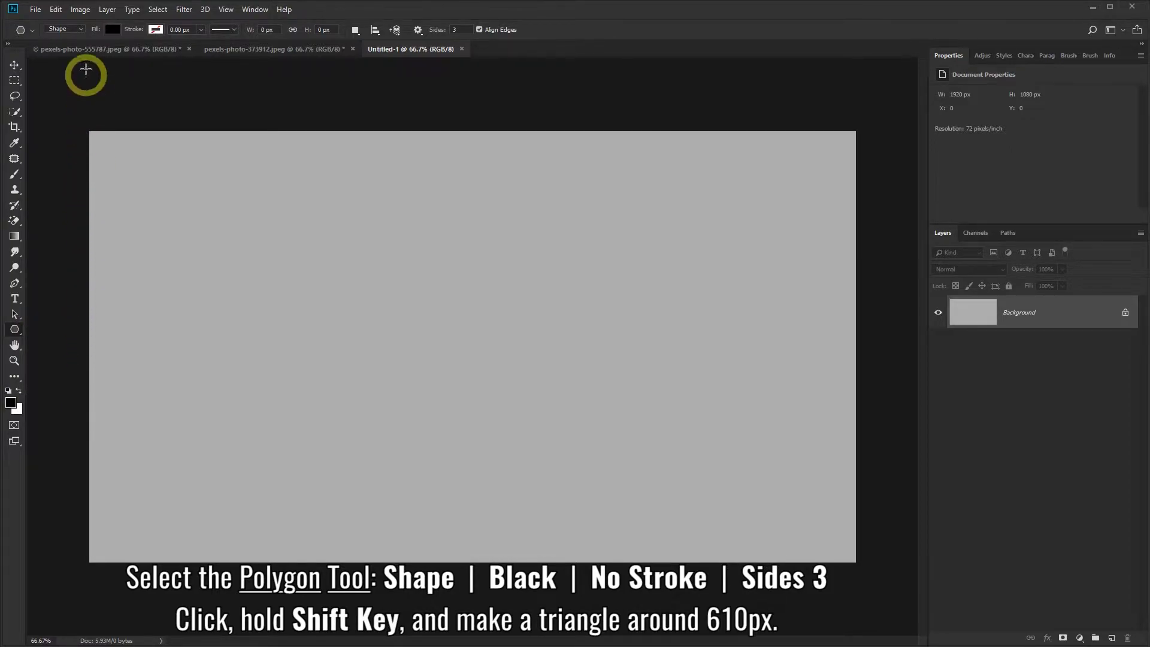
{"action": "left_click", "coordinate": [84, 27]}
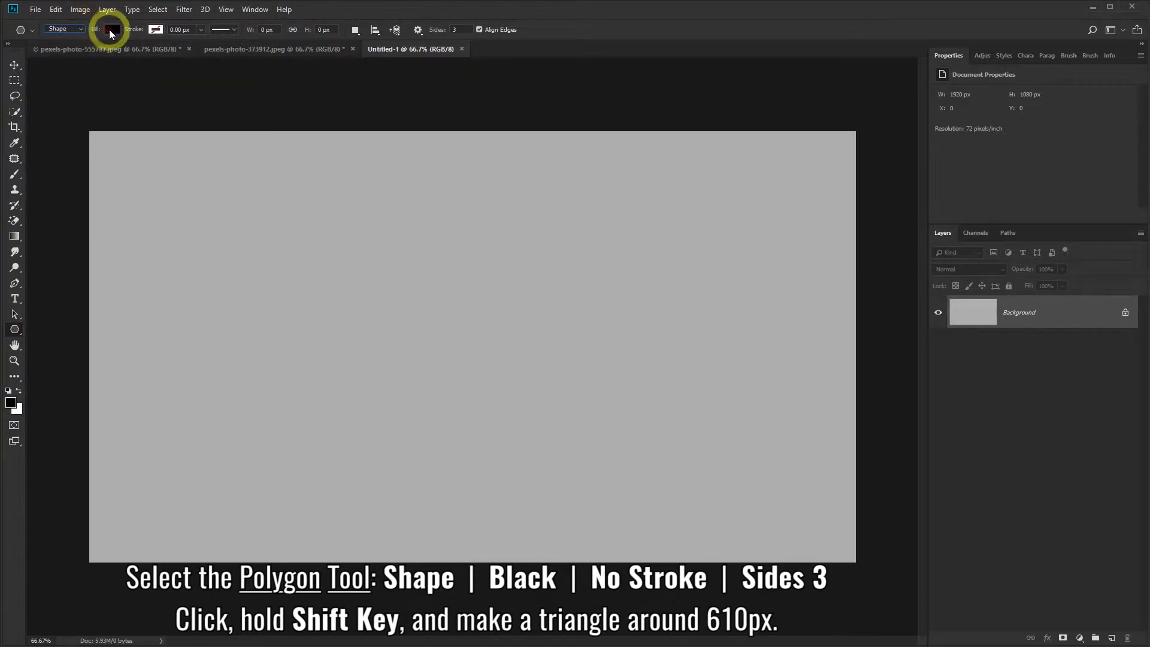
{"action": "left_click", "coordinate": [111, 29]}
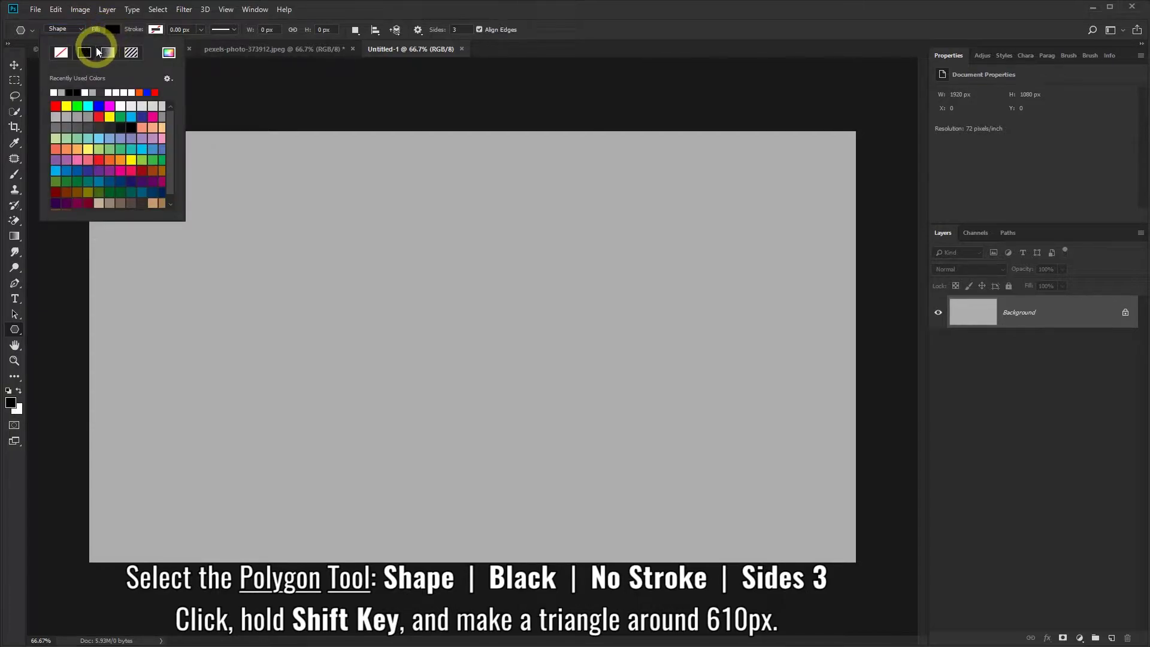
{"action": "left_click", "coordinate": [169, 53]}
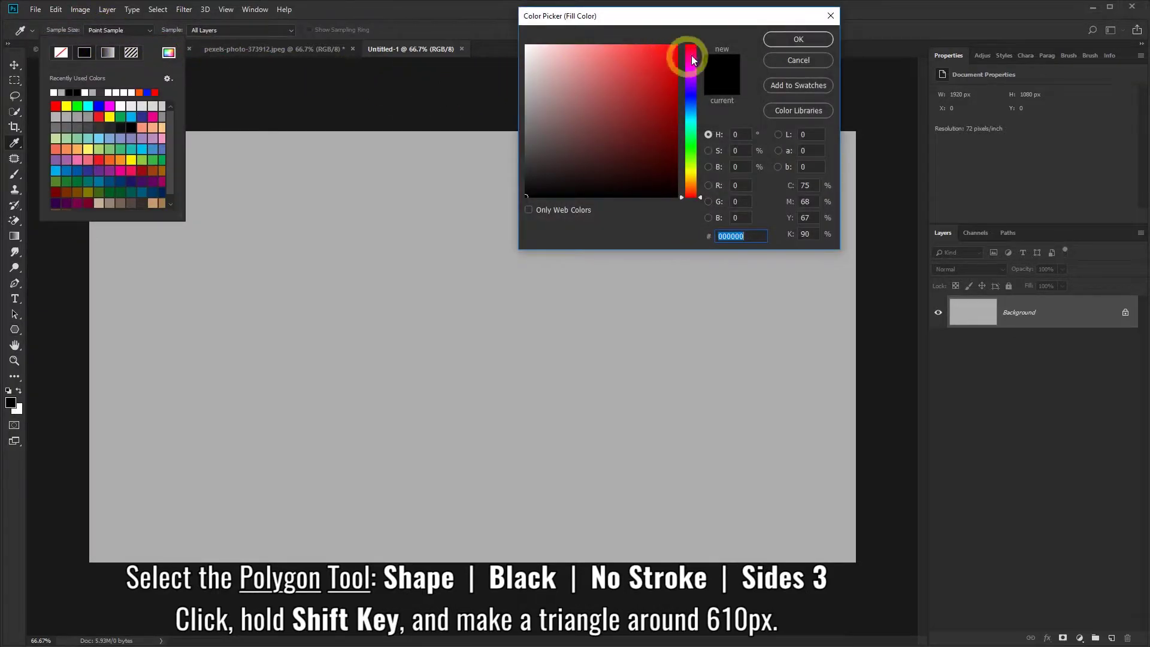
{"action": "left_click", "coordinate": [776, 39]}
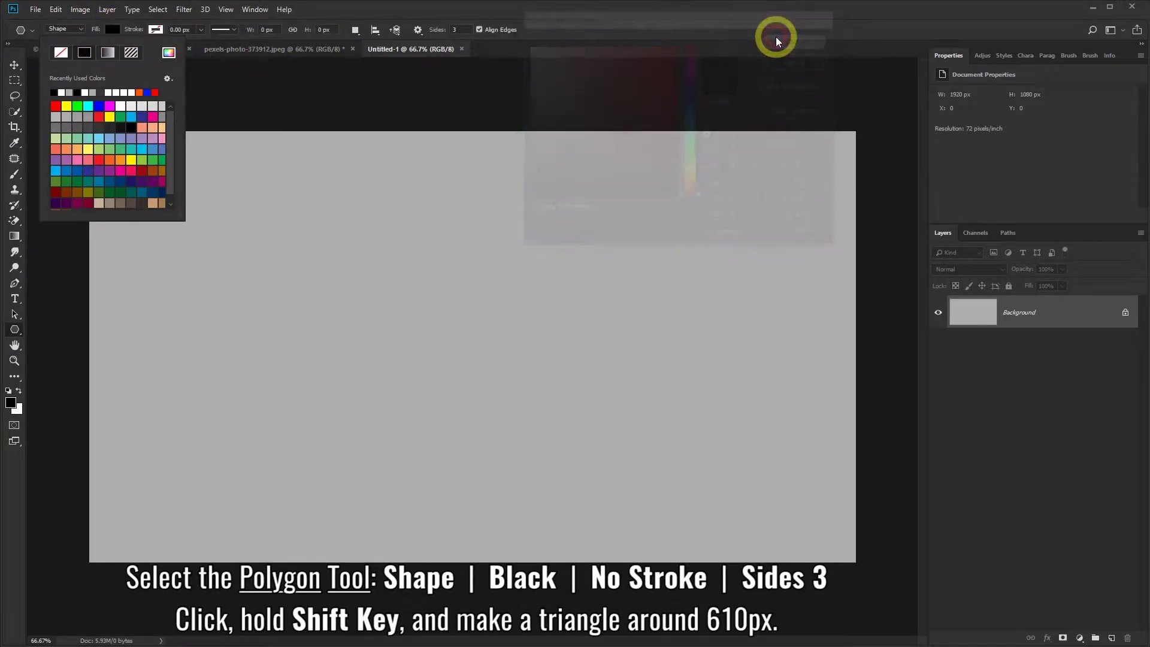
{"action": "left_click", "coordinate": [161, 33]}
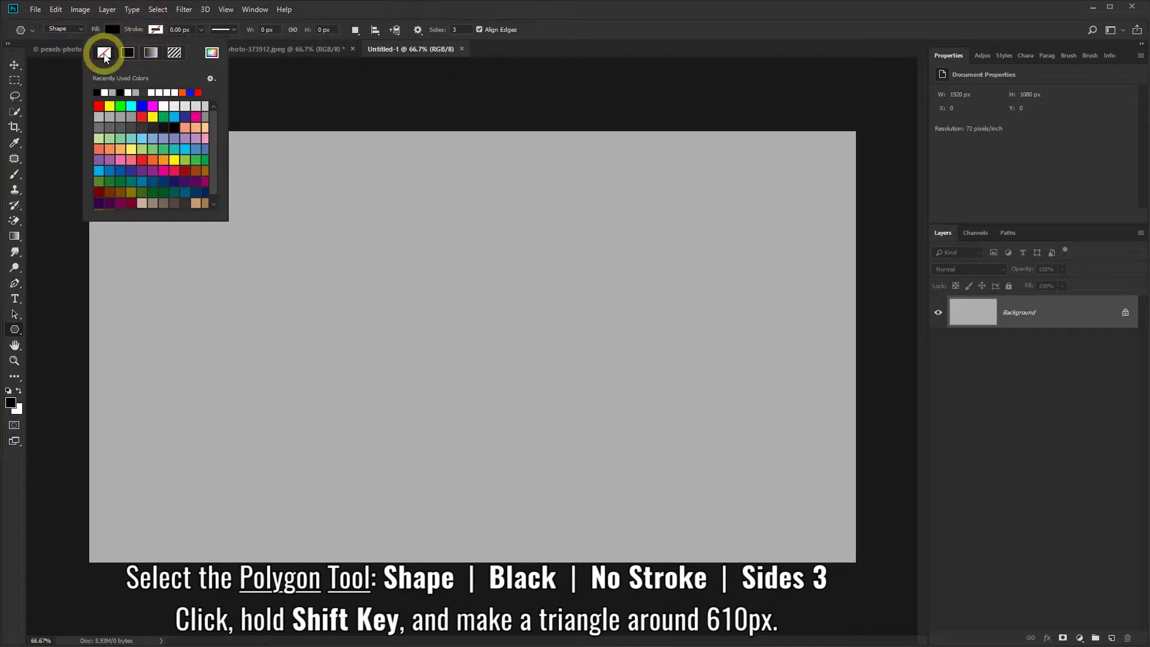
{"action": "left_click", "coordinate": [319, 12]}
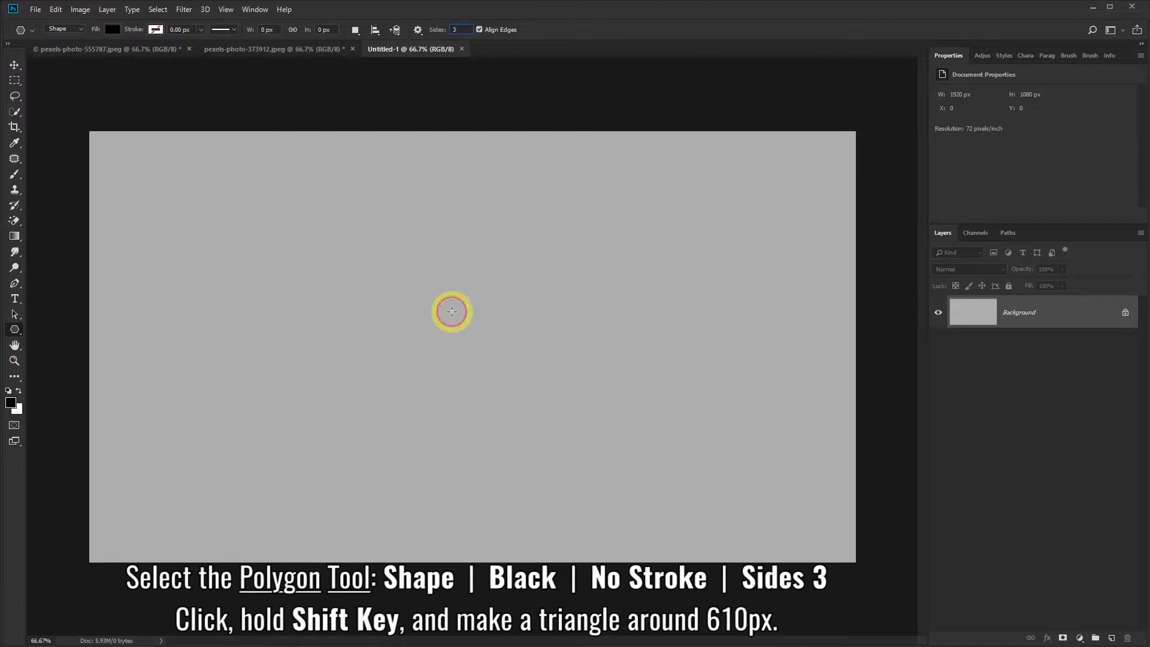
{"action": "left_click_drag", "start_coordinate": [452, 312], "coordinate": [452, 453]}
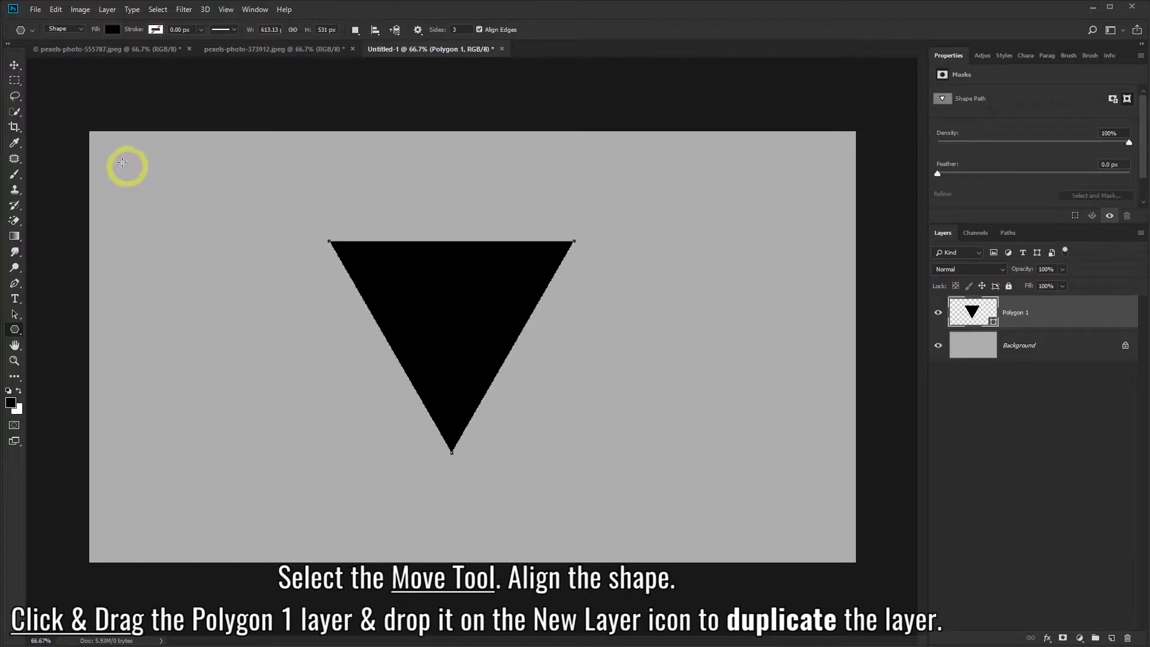
Lower the triangle slightly, then duplicate it as Polygon 1 copy and shift the copy up-left
{"action": "left_click", "coordinate": [15, 65]}
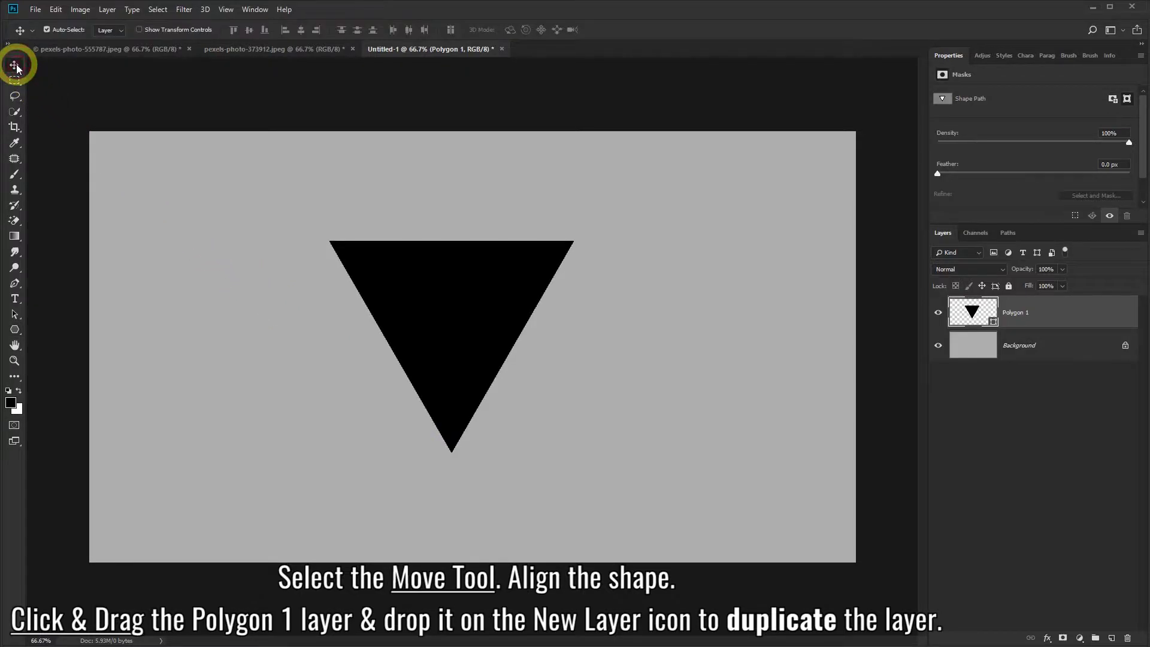
{"action": "left_click_drag", "start_coordinate": [452, 320], "coordinate": [461, 378]}
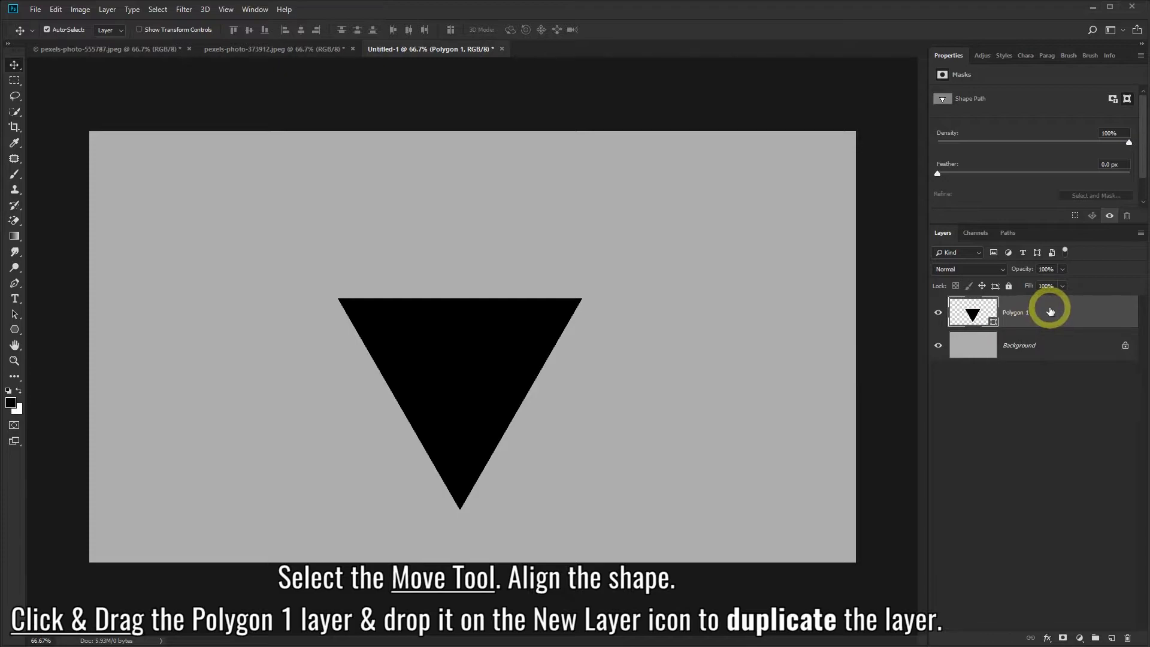
{"action": "left_click_drag", "start_coordinate": [1049, 312], "coordinate": [1112, 640]}
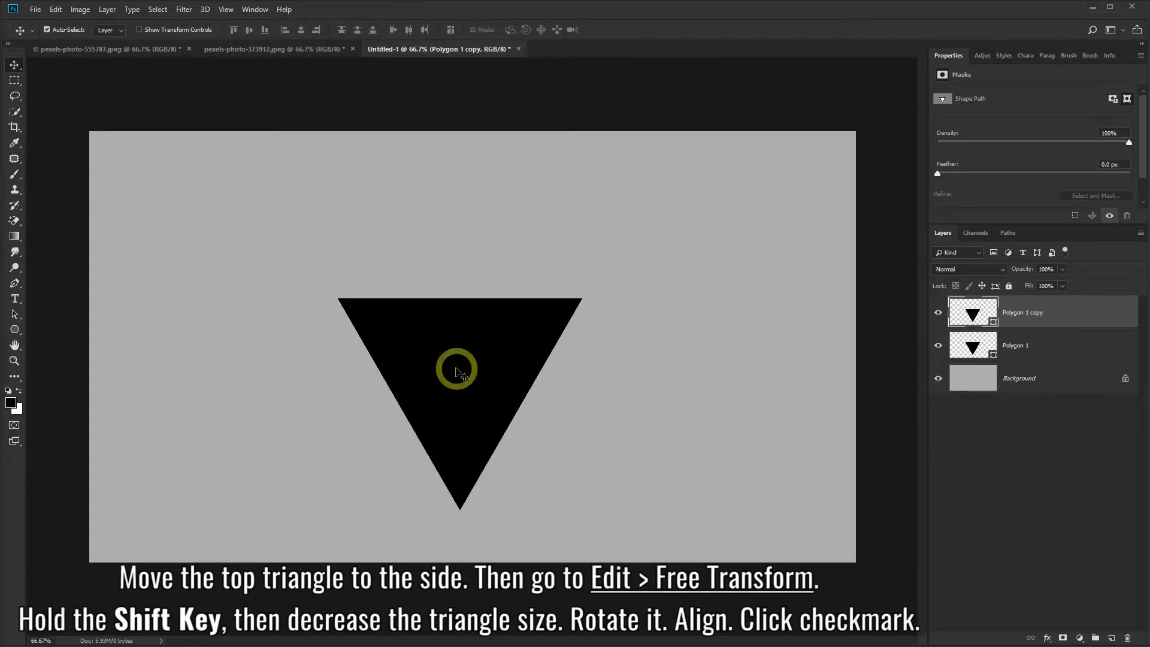
{"action": "left_click_drag", "start_coordinate": [457, 372], "coordinate": [324, 293]}
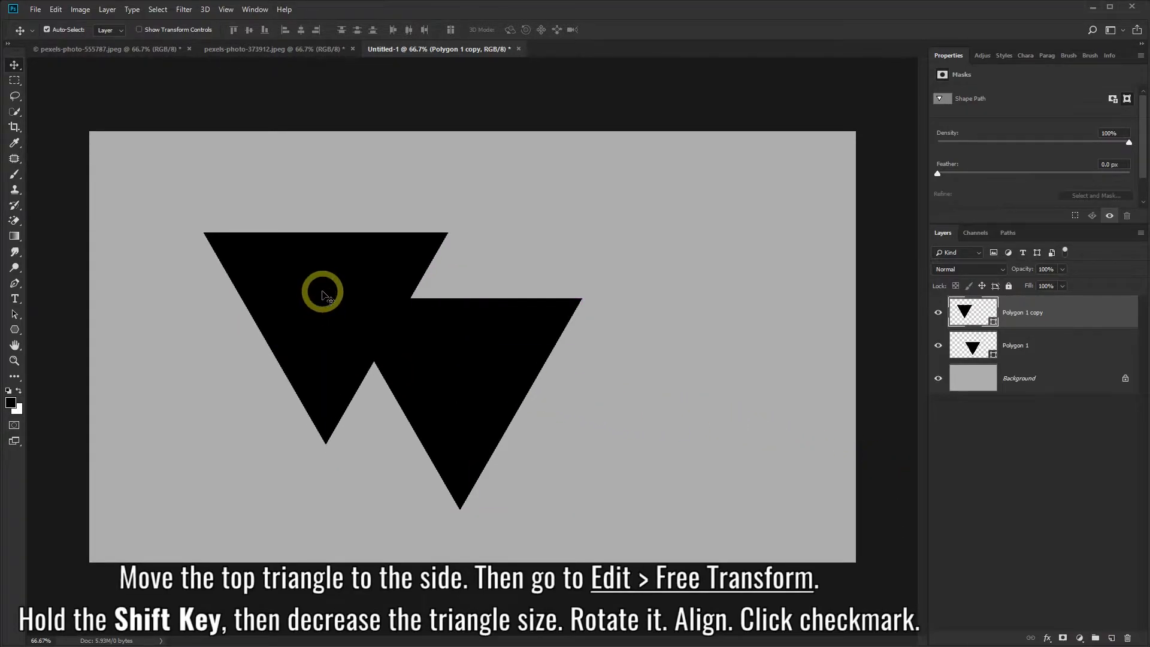
Shrink the copy, rotate it 180° upright, and place it at the large triangle's lower left
{"action": "left_click", "coordinate": [55, 10]}
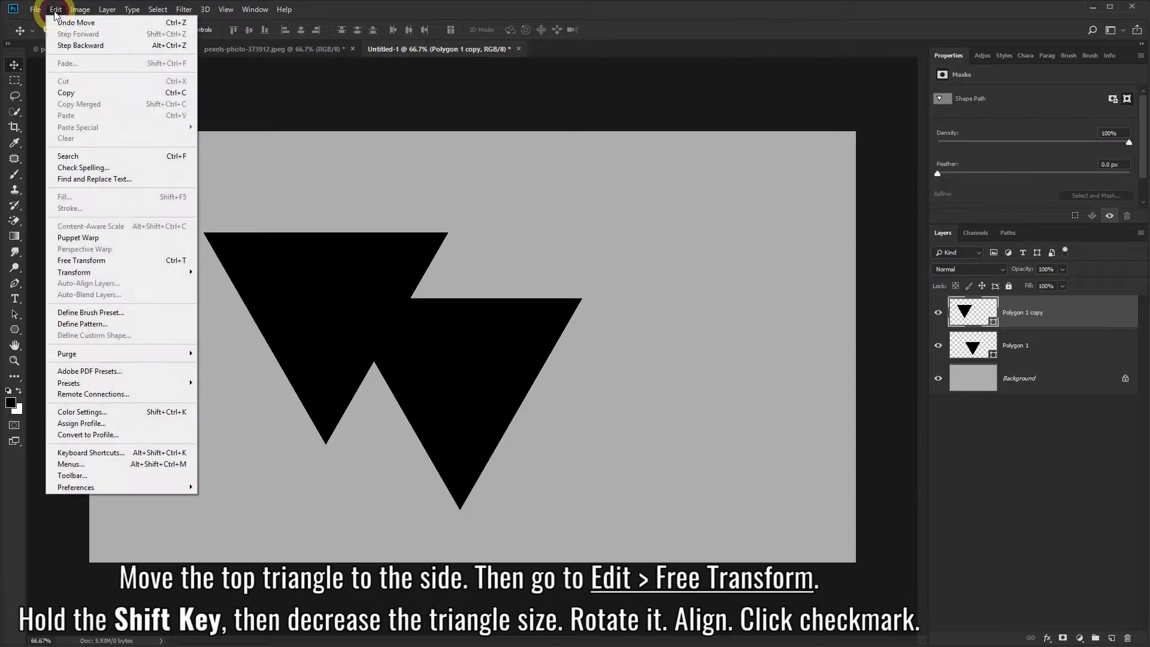
{"action": "left_click", "coordinate": [94, 264]}
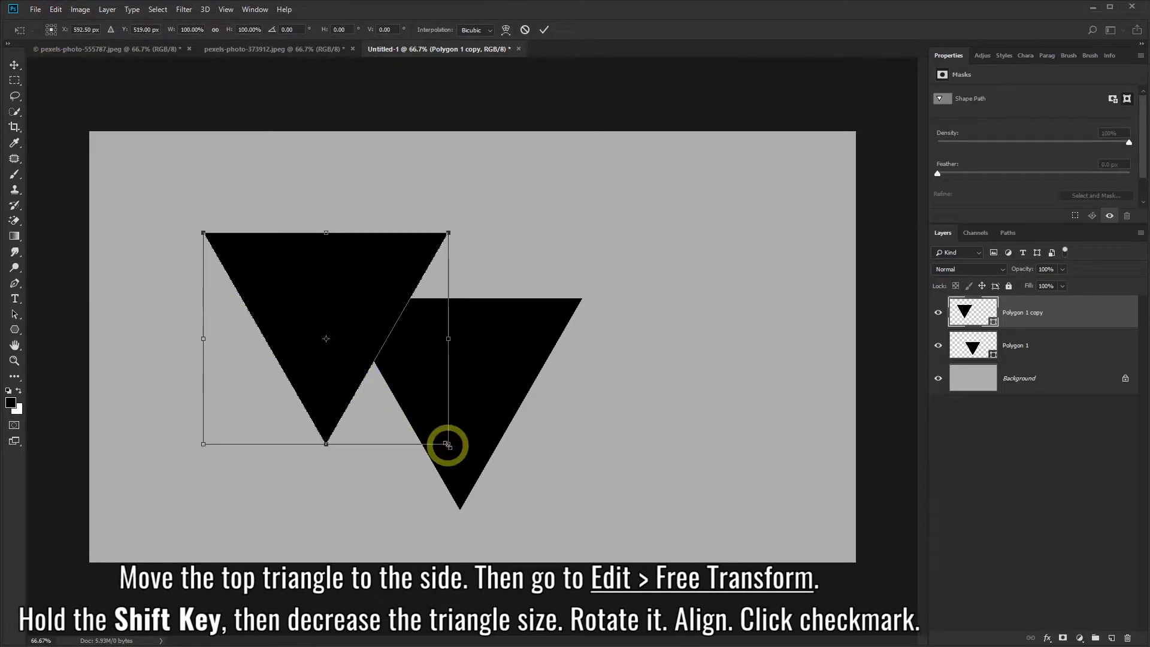
{"action": "left_click_drag", "start_coordinate": [448, 443], "coordinate": [343, 364]}
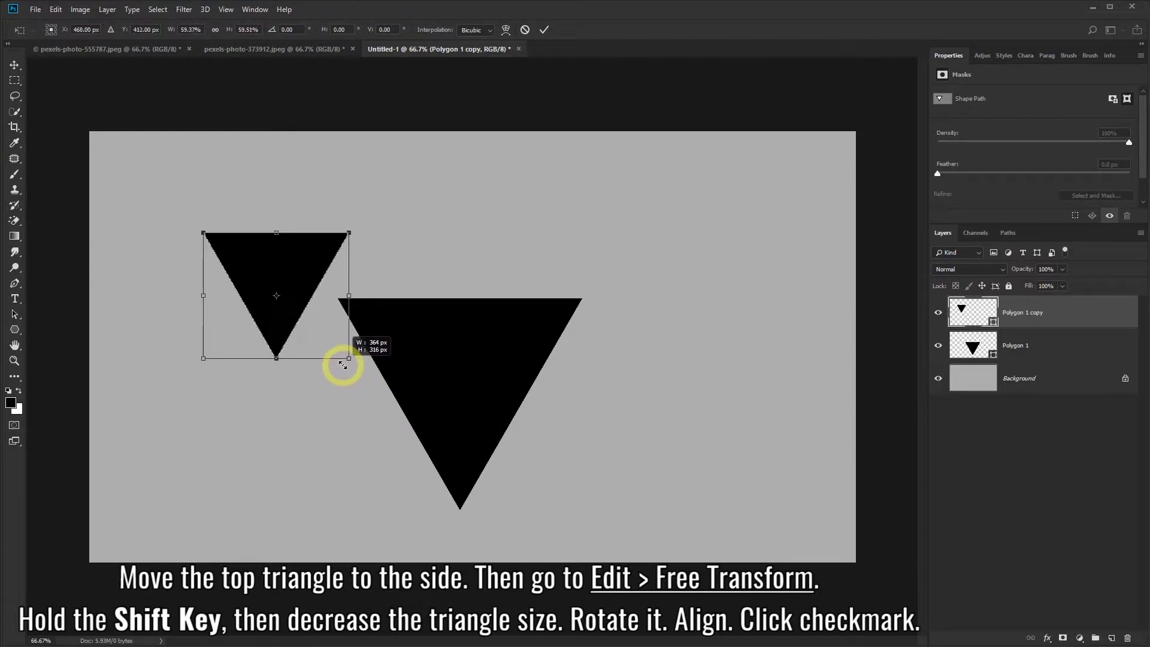
{"action": "left_click_drag", "start_coordinate": [343, 364], "coordinate": [341, 363]}
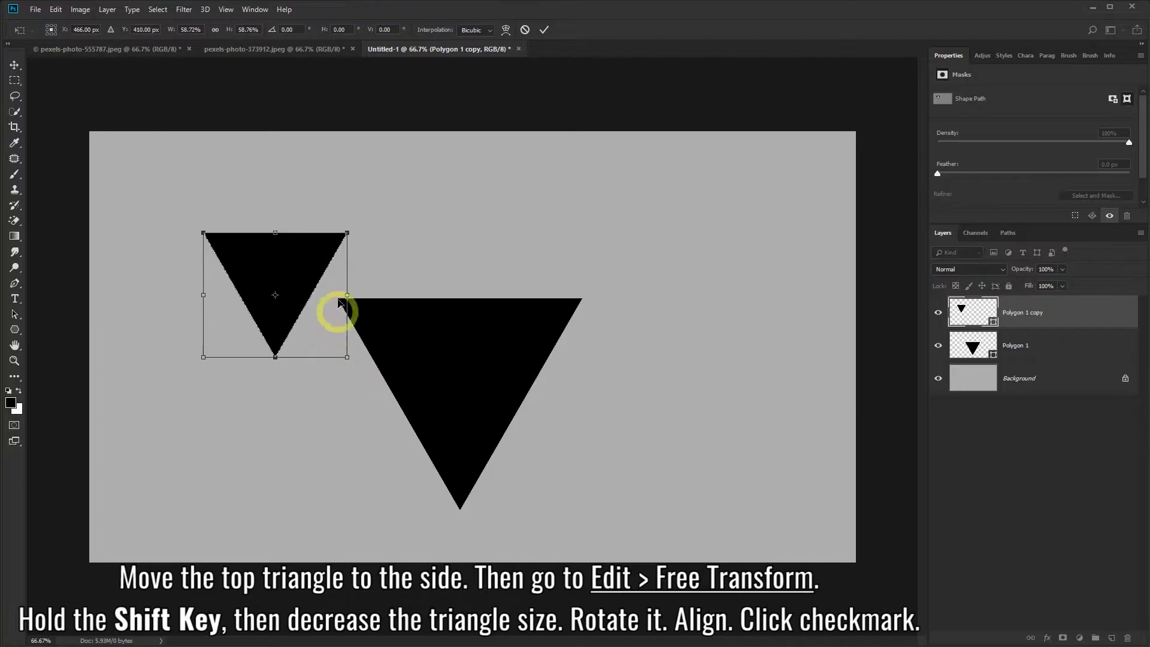
{"action": "left_click_drag", "start_coordinate": [357, 216], "coordinate": [148, 423]}
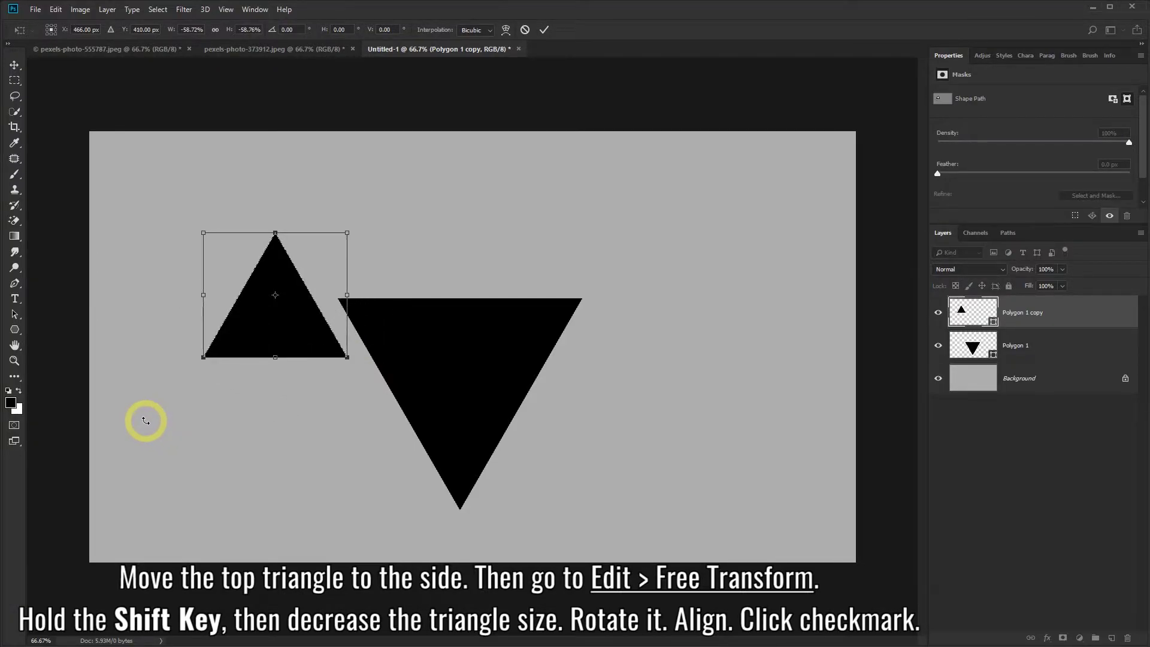
{"action": "mouse_move", "coordinate": [291, 322]}
{"action": "left_mouse_down"}
{"action": "mouse_move", "coordinate": [306, 424]}
{"action": "mouse_move", "coordinate": [391, 474]}
{"action": "left_mouse_up"}
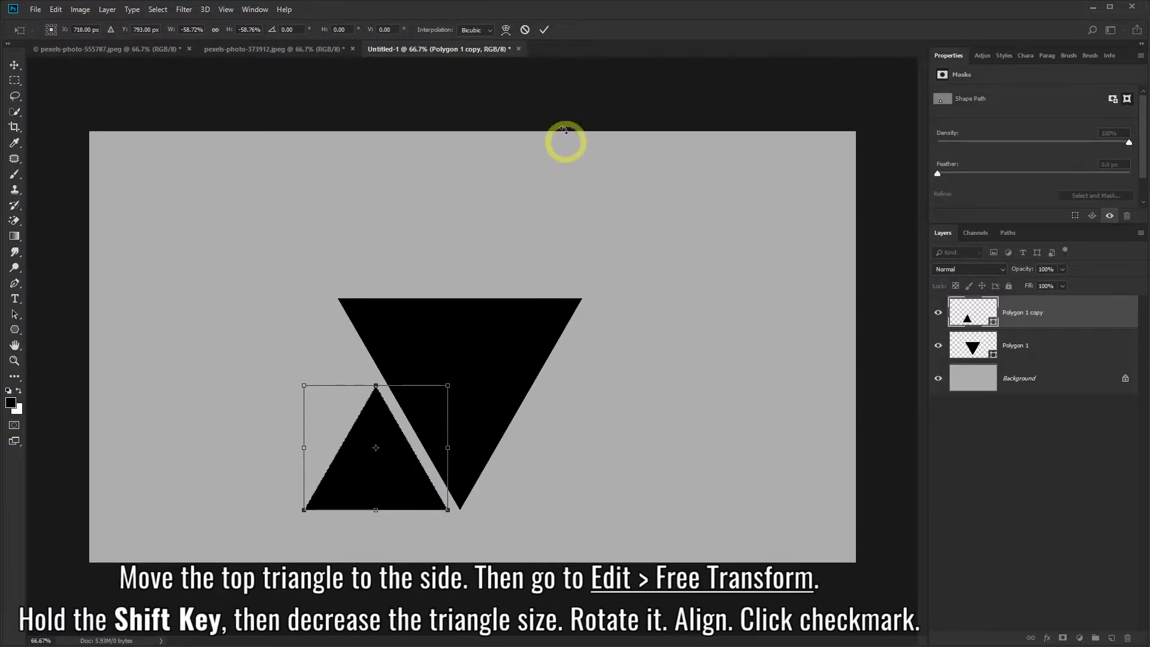
{"action": "left_click", "coordinate": [545, 33]}
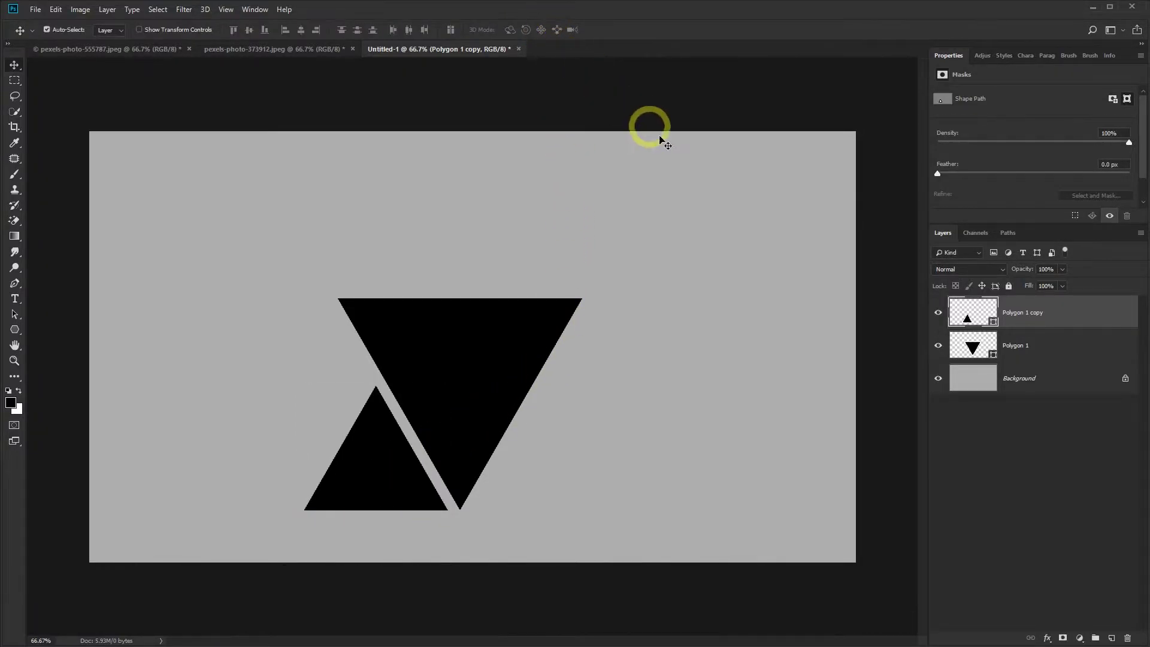
Duplicate the upright triangle, placing copies above and right of the inverted triangle, and duplicate again
{"action": "left_click_drag", "start_coordinate": [1050, 310], "coordinate": [1110, 637]}
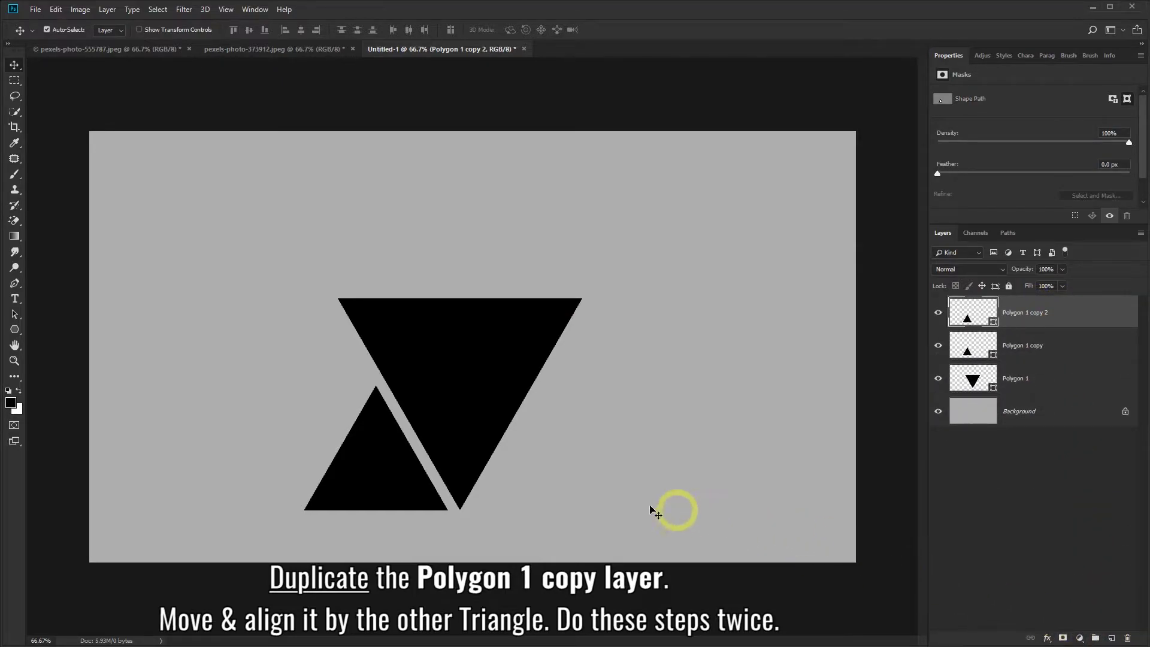
{"action": "left_click_drag", "start_coordinate": [391, 482], "coordinate": [425, 259]}
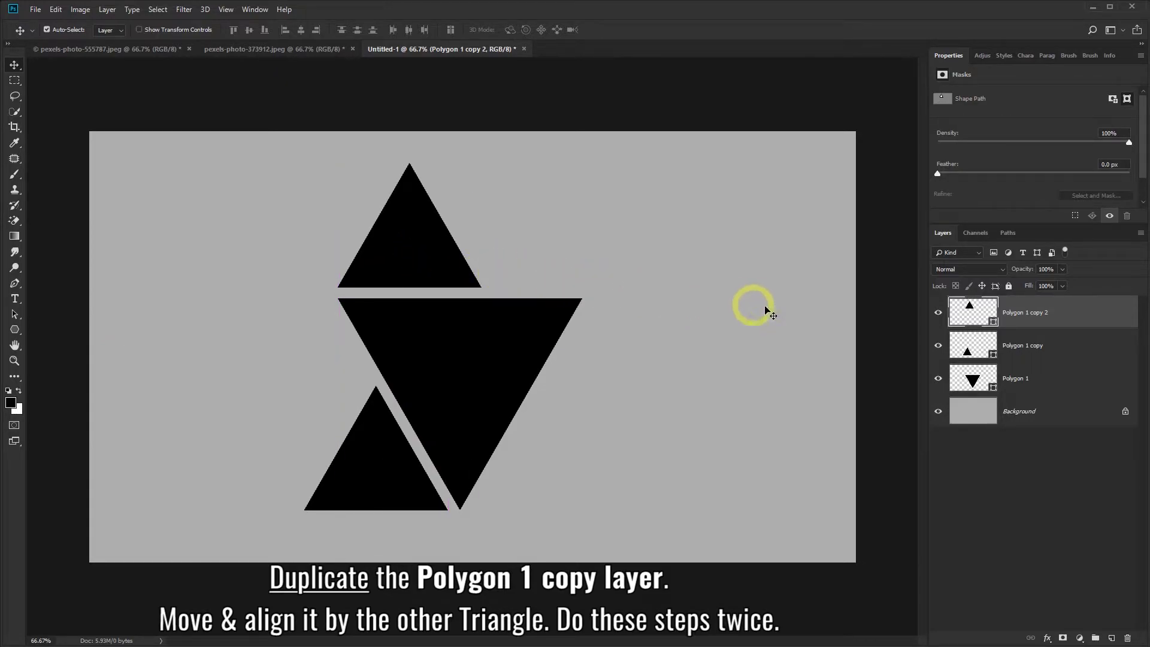
{"action": "mouse_move", "coordinate": [1054, 313]}
{"action": "left_mouse_down"}
{"action": "mouse_move", "coordinate": [1078, 333]}
{"action": "mouse_move", "coordinate": [1109, 637]}
{"action": "left_mouse_up"}
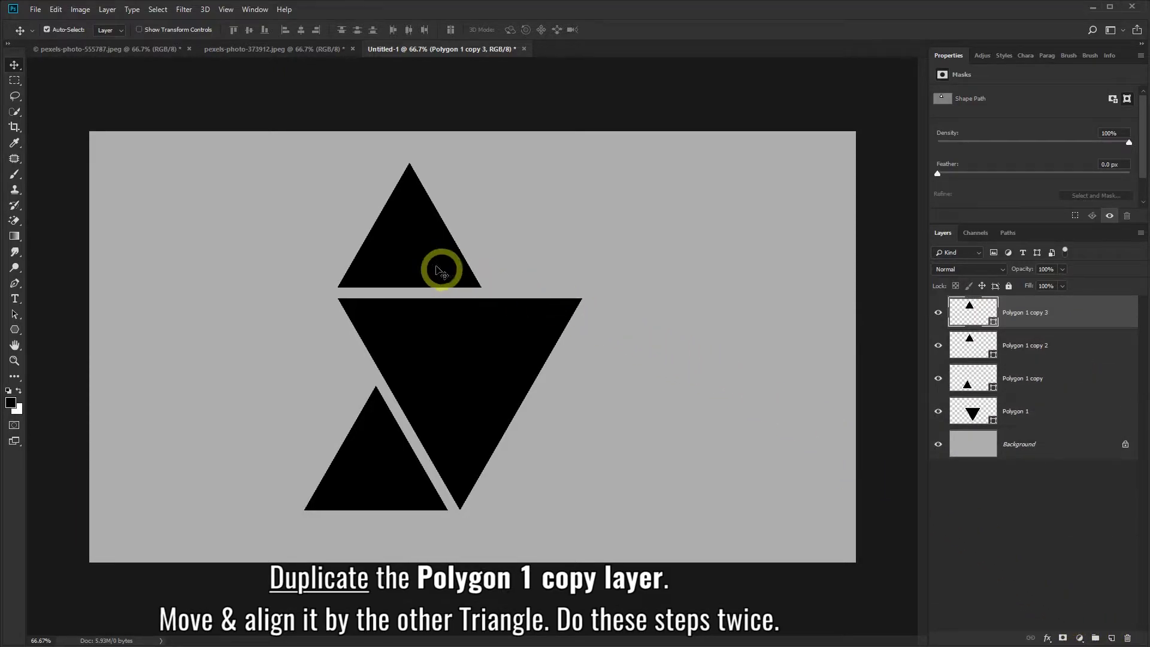
{"action": "left_click_drag", "start_coordinate": [417, 255], "coordinate": [602, 385]}
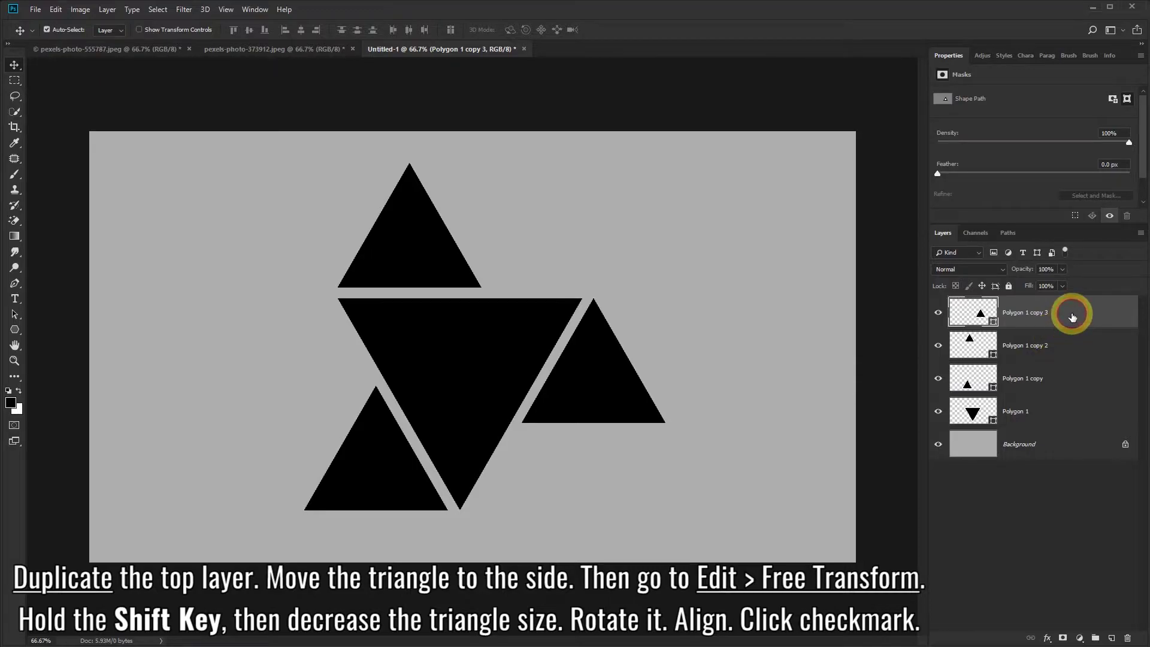
{"action": "left_click_drag", "start_coordinate": [1072, 316], "coordinate": [1114, 638]}
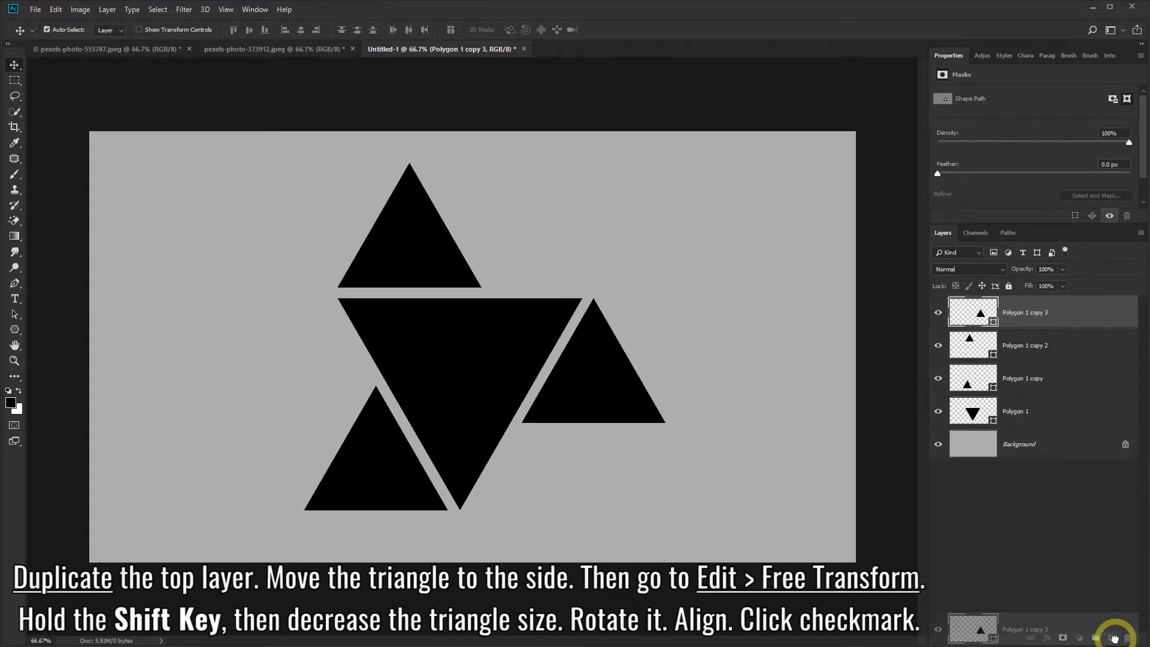
Scale the new copy to about half as a downward triangle beside the top triangle
{"action": "mouse_move", "coordinate": [608, 385]}
{"action": "left_mouse_down"}
{"action": "mouse_move", "coordinate": [626, 311]}
{"action": "mouse_move", "coordinate": [611, 247]}
{"action": "left_mouse_up"}
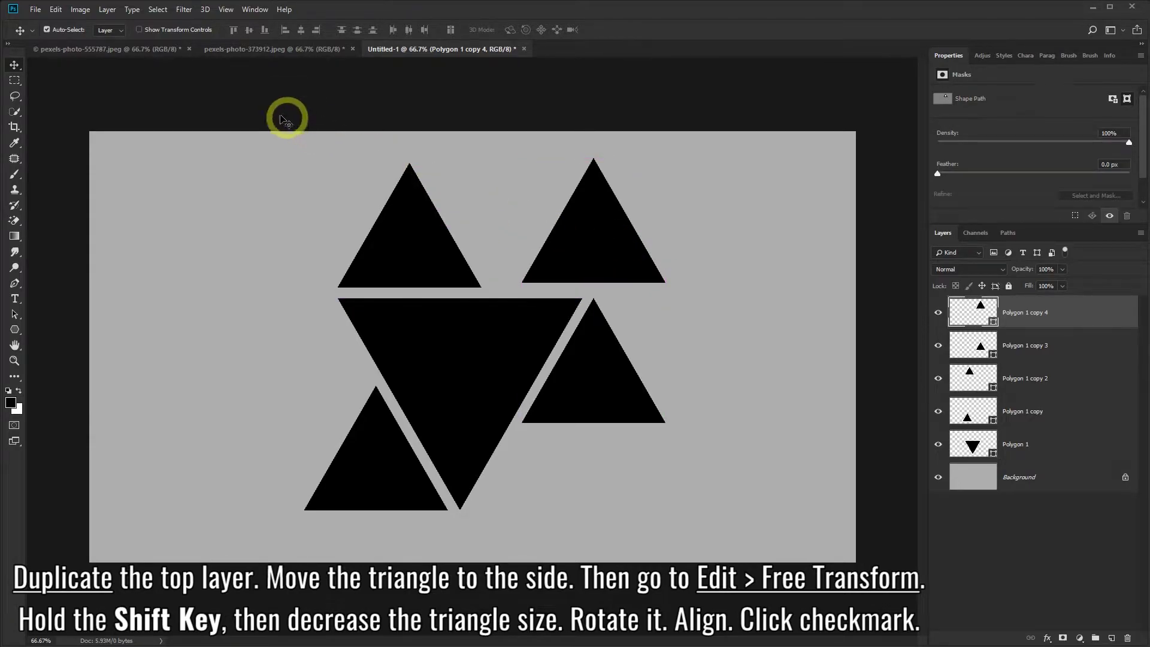
{"action": "left_click", "coordinate": [56, 9]}
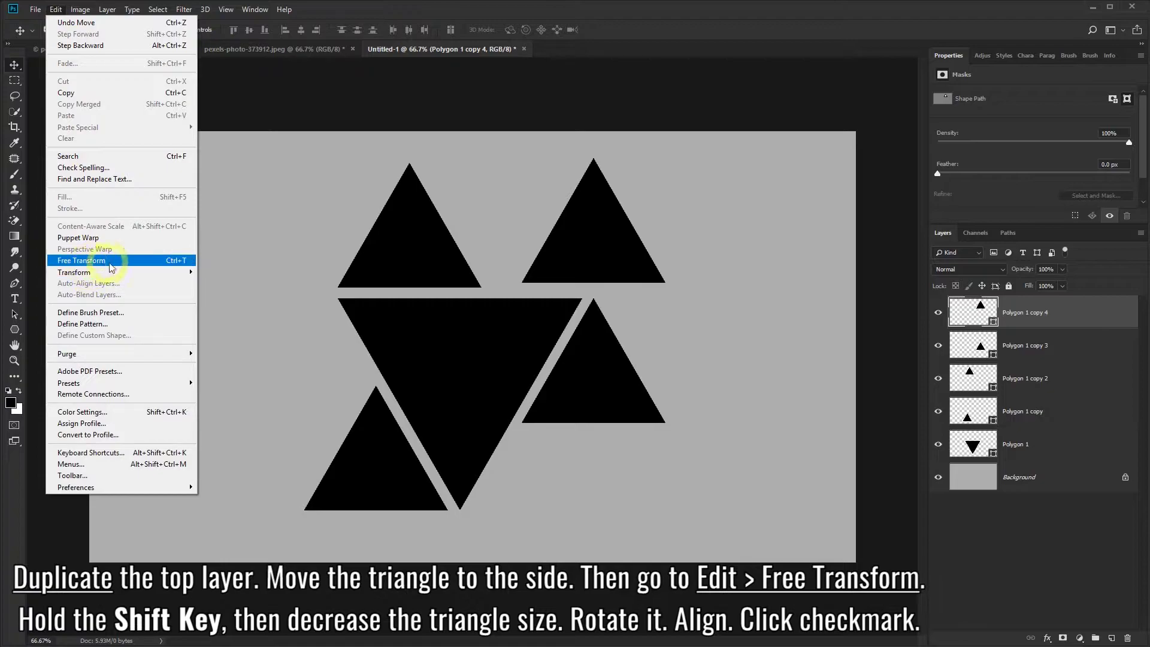
{"action": "left_click", "coordinate": [124, 265]}
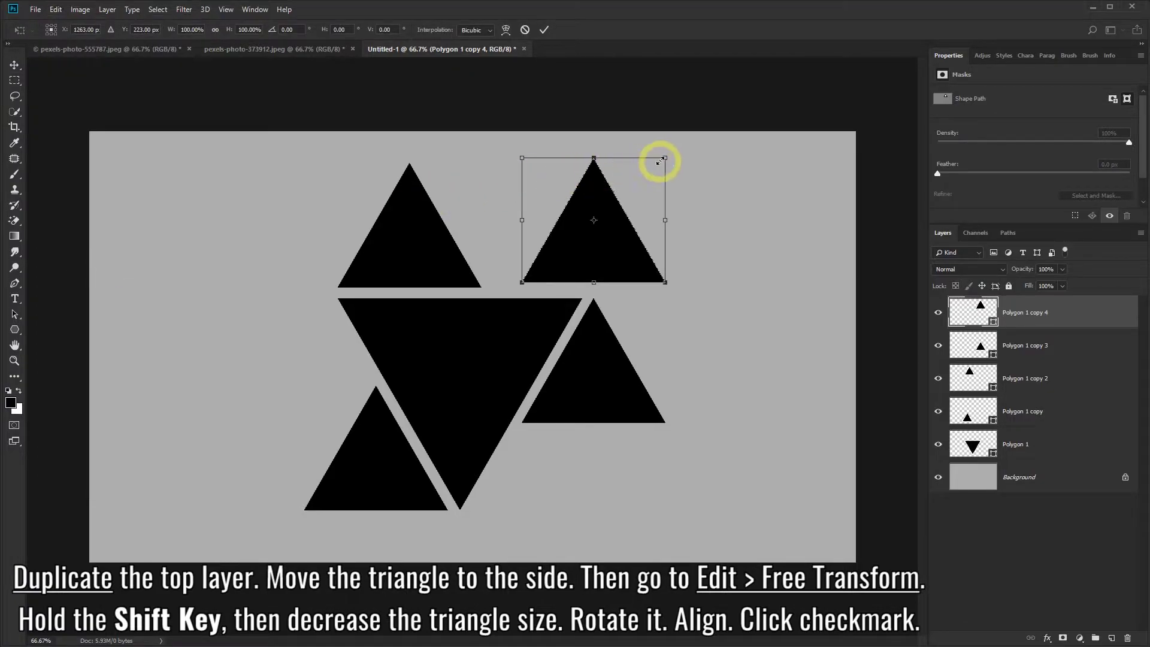
{"action": "left_click_drag", "start_coordinate": [665, 159], "coordinate": [514, 300]}
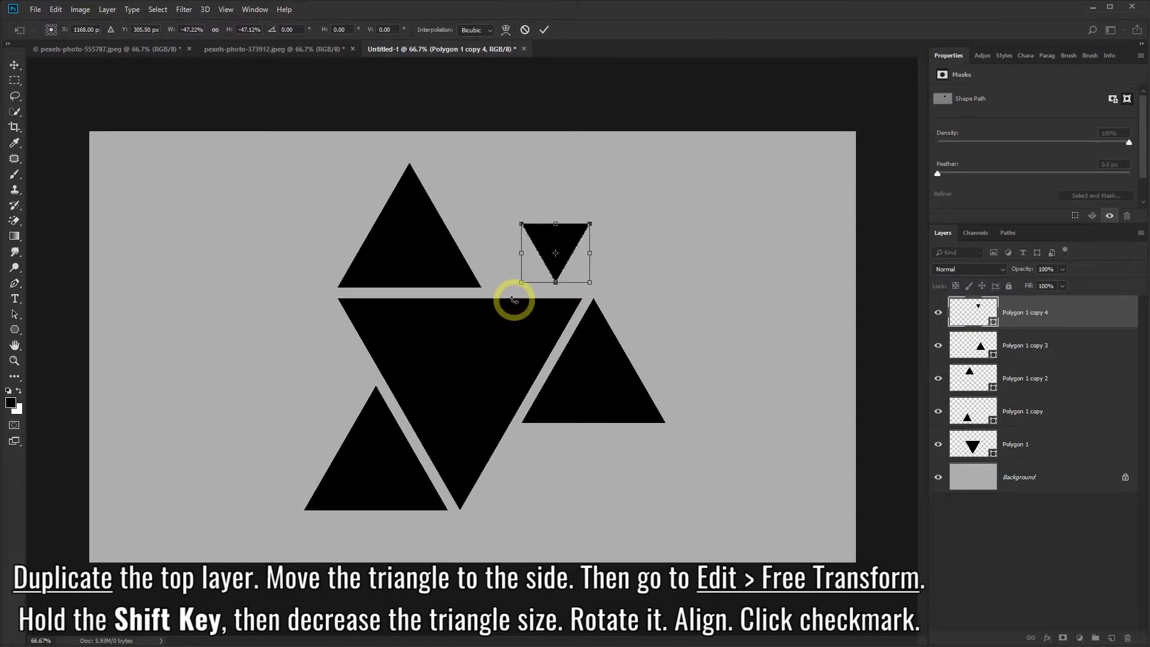
{"action": "mouse_move", "coordinate": [557, 242]}
{"action": "left_mouse_down"}
{"action": "mouse_move", "coordinate": [487, 185]}
{"action": "mouse_move", "coordinate": [457, 179]}
{"action": "left_mouse_up"}
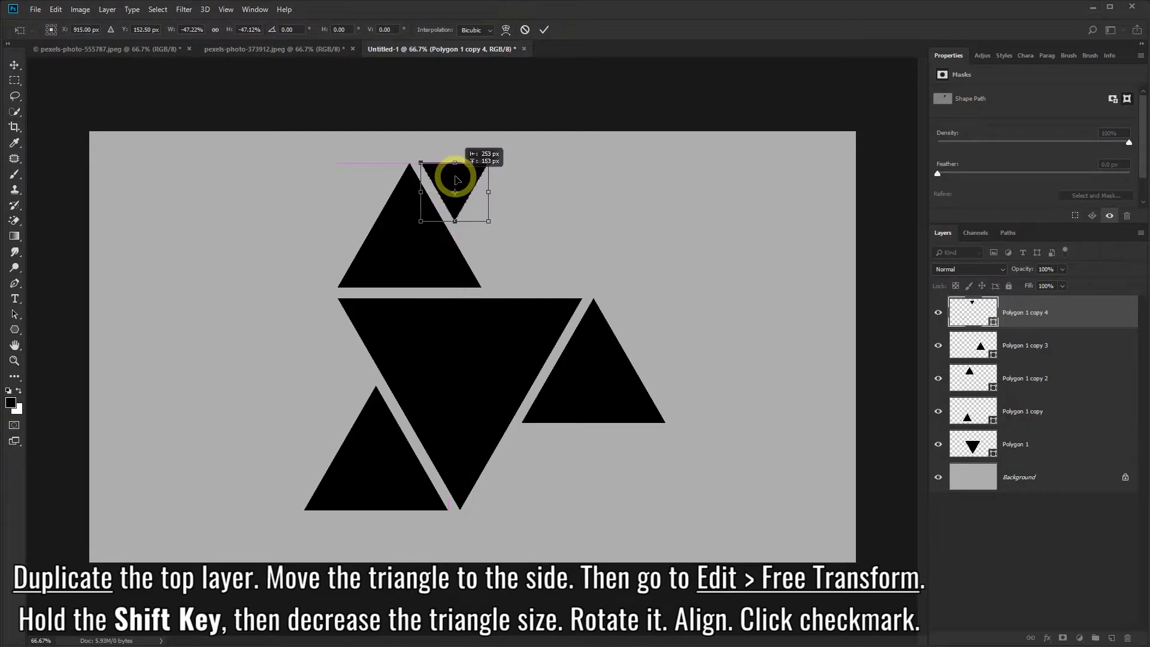
{"action": "left_click", "coordinate": [544, 30]}
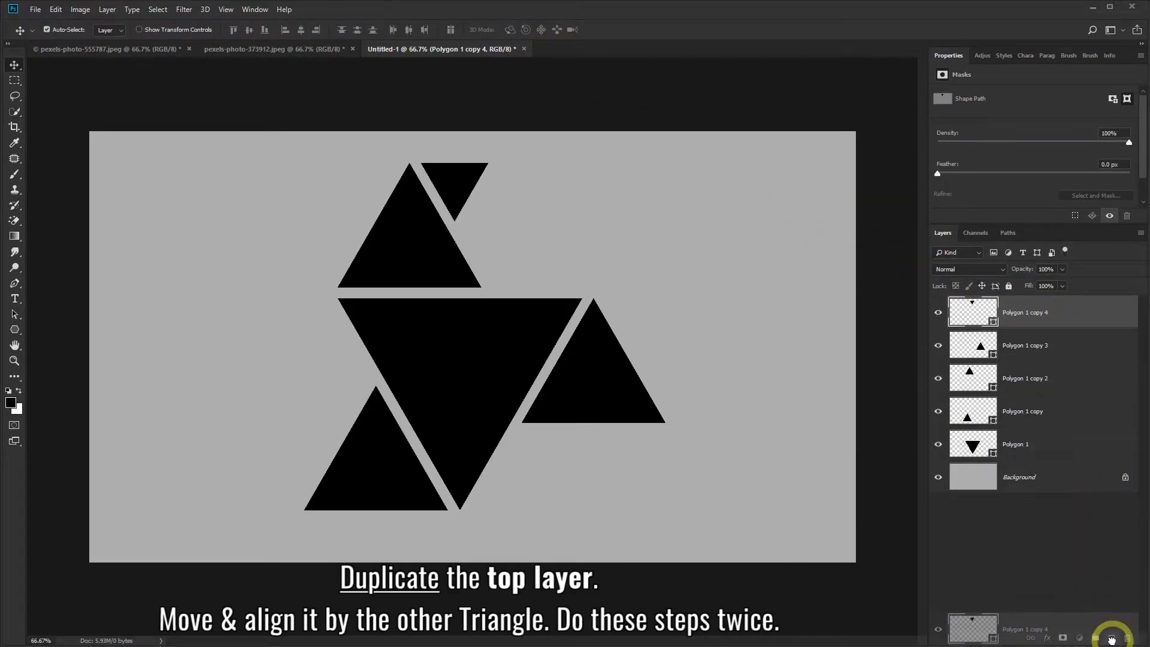
Duplicate the small inverted triangle twice, placing copies 5 and 6 beside the right and lower-left triangles
{"action": "left_click_drag", "start_coordinate": [1068, 306], "coordinate": [1112, 638]}
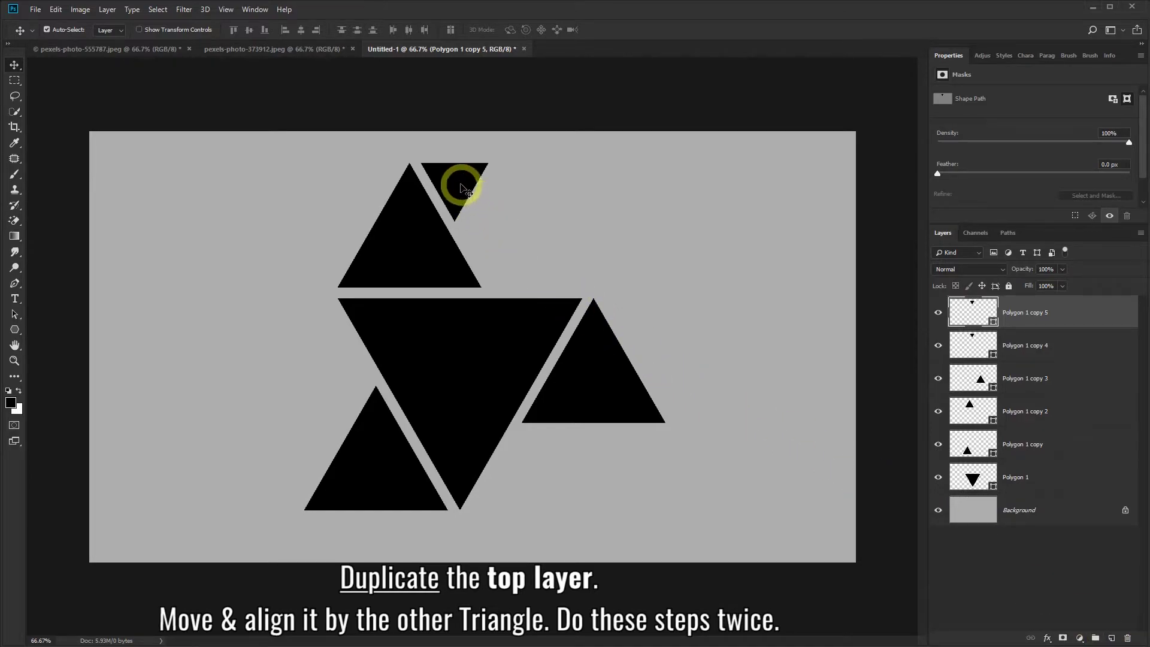
{"action": "mouse_move", "coordinate": [457, 183]}
{"action": "left_mouse_down"}
{"action": "mouse_move", "coordinate": [586, 294]}
{"action": "mouse_move", "coordinate": [641, 314]}
{"action": "left_mouse_up"}
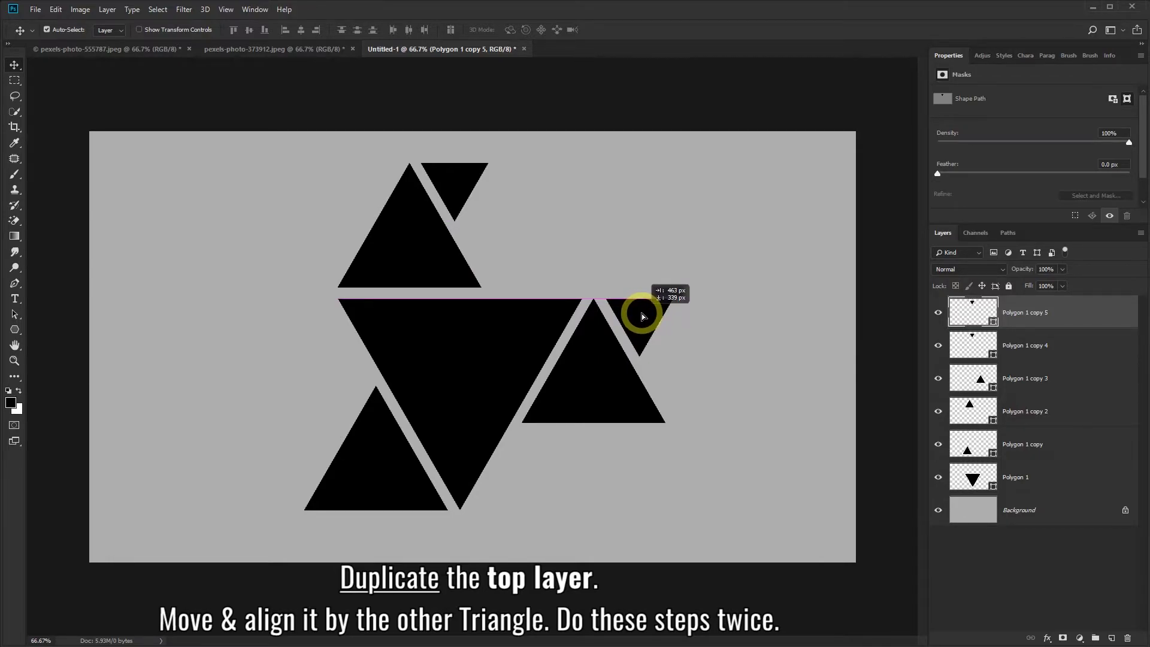
{"action": "left_click_drag", "start_coordinate": [641, 314], "coordinate": [640, 312]}
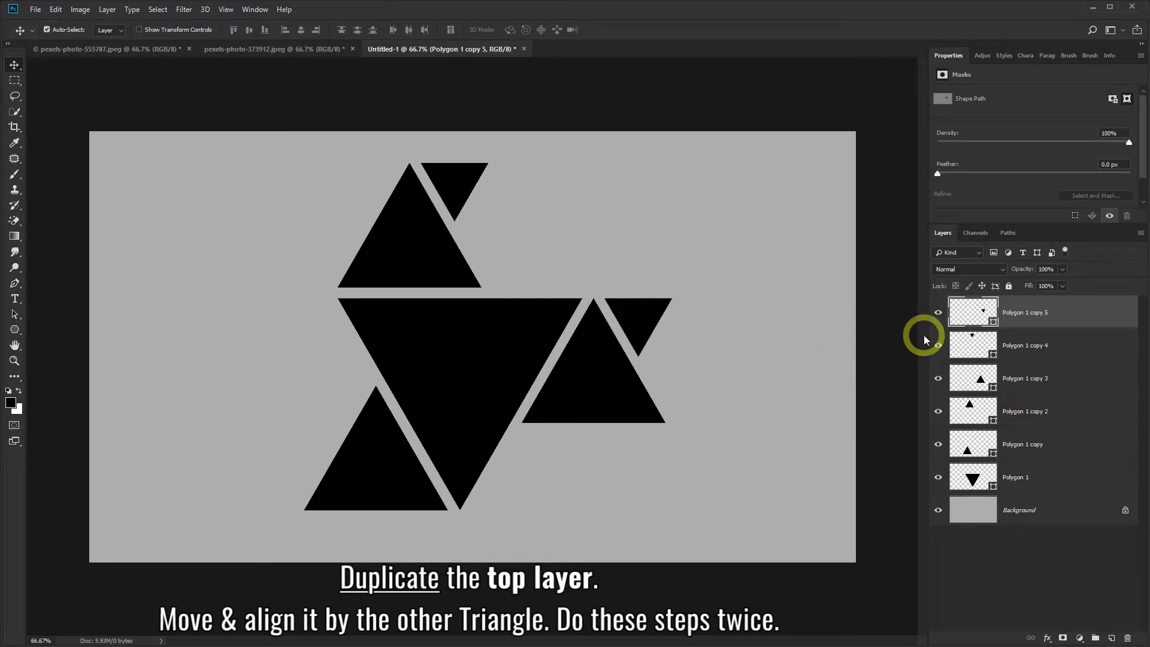
{"action": "left_click_drag", "start_coordinate": [1059, 322], "coordinate": [1112, 637]}
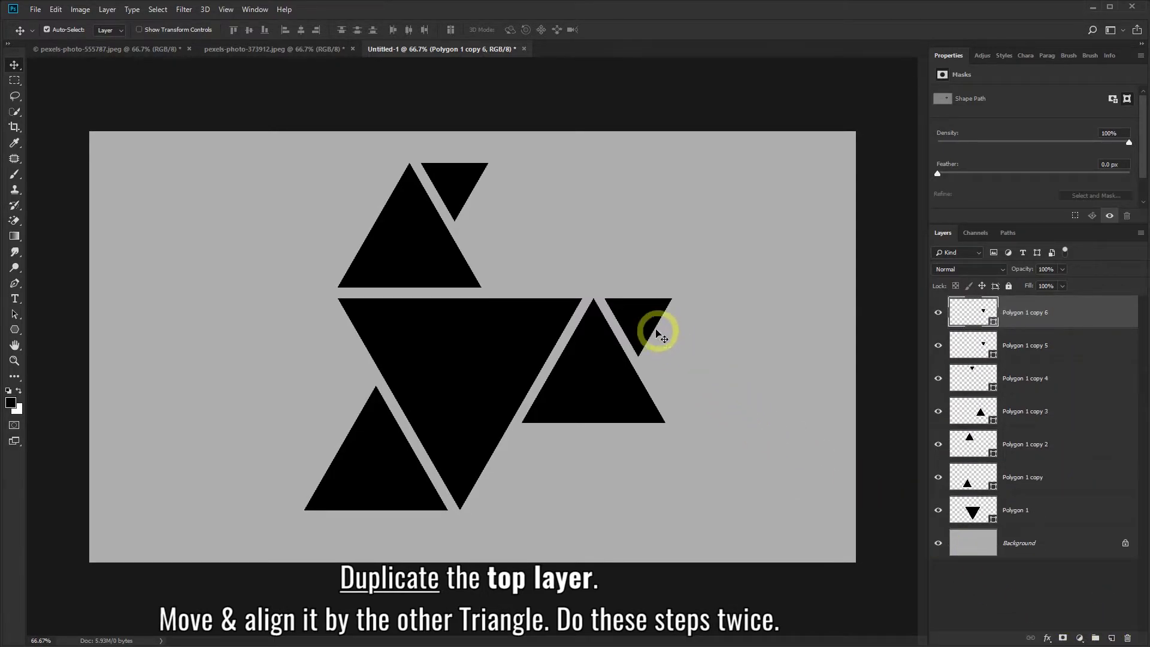
{"action": "mouse_move", "coordinate": [644, 322]}
{"action": "left_mouse_down"}
{"action": "mouse_move", "coordinate": [358, 378]}
{"action": "mouse_move", "coordinate": [337, 404]}
{"action": "left_mouse_up"}
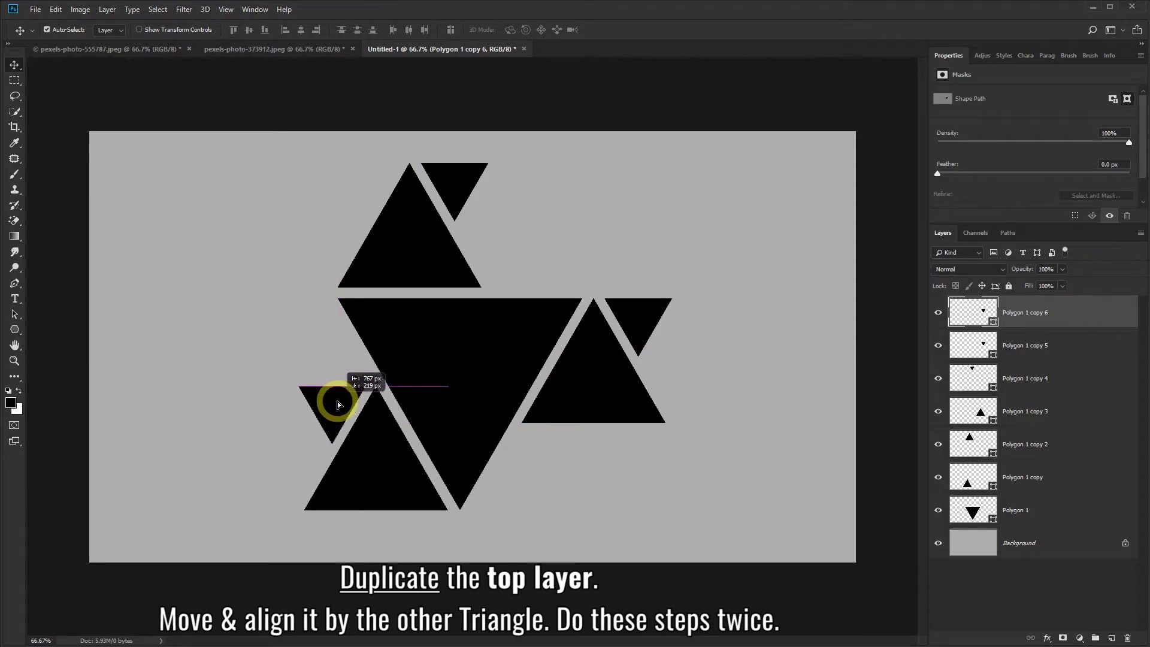
{"action": "left_click_drag", "start_coordinate": [337, 403], "coordinate": [340, 406]}
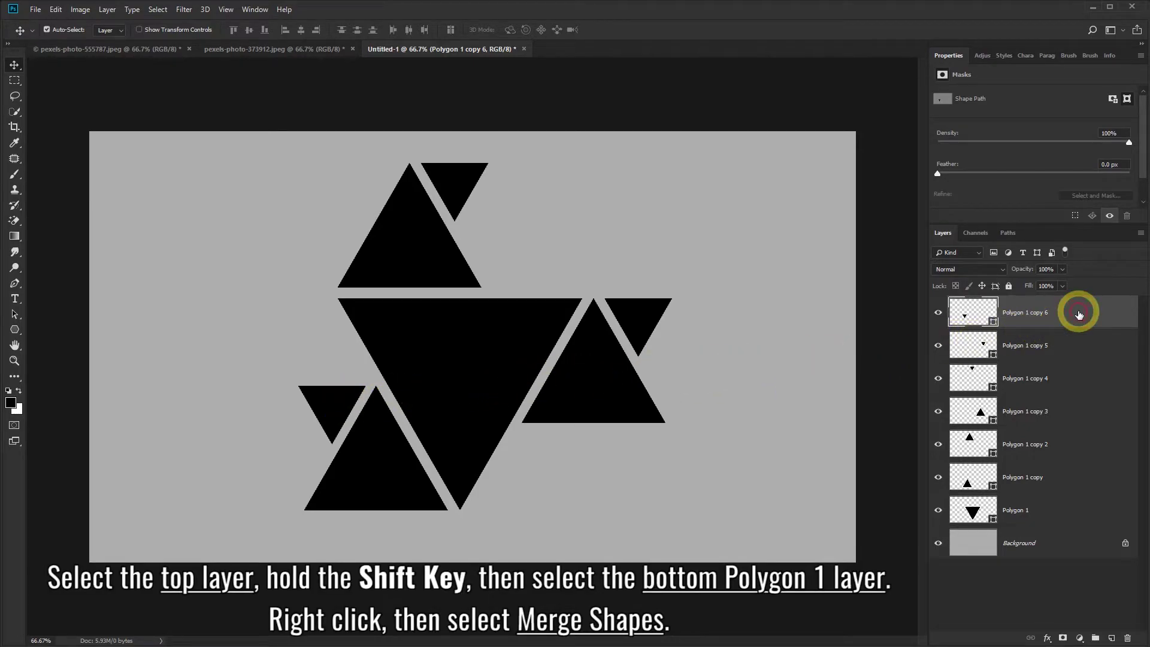
Select all seven triangle layers and merge them into one shape layer, Polygon 1 copy 6
{"action": "left_click", "coordinate": [1067, 512], "text": "shift"}
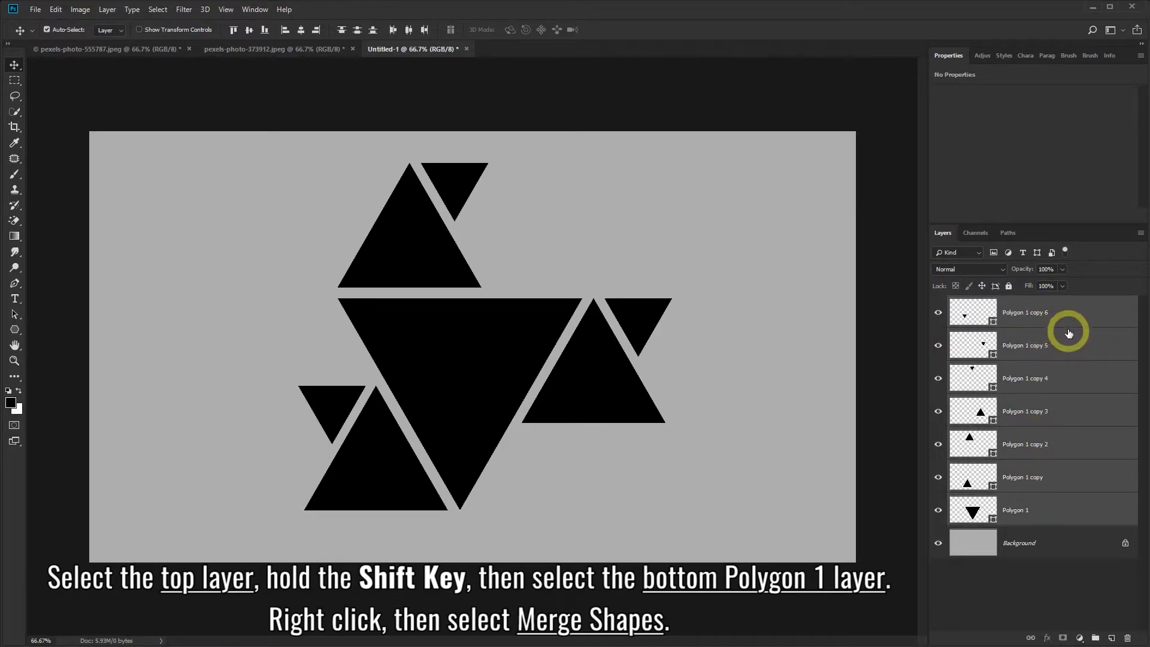
{"action": "right_click", "coordinate": [1062, 303]}
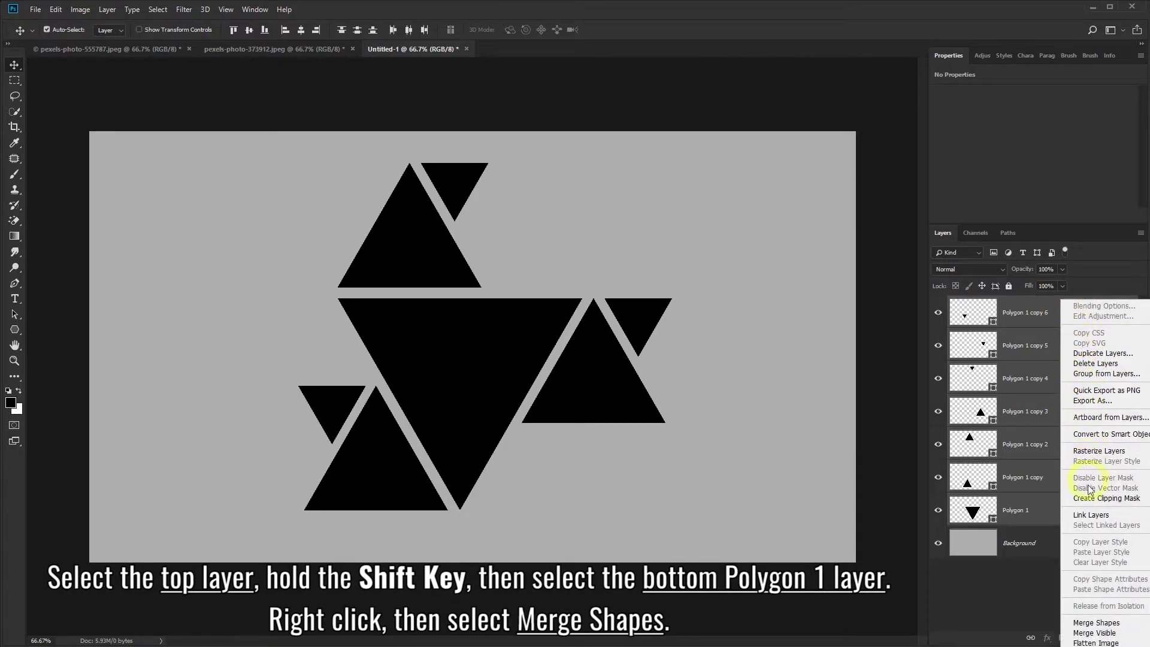
{"action": "left_click", "coordinate": [1103, 623]}
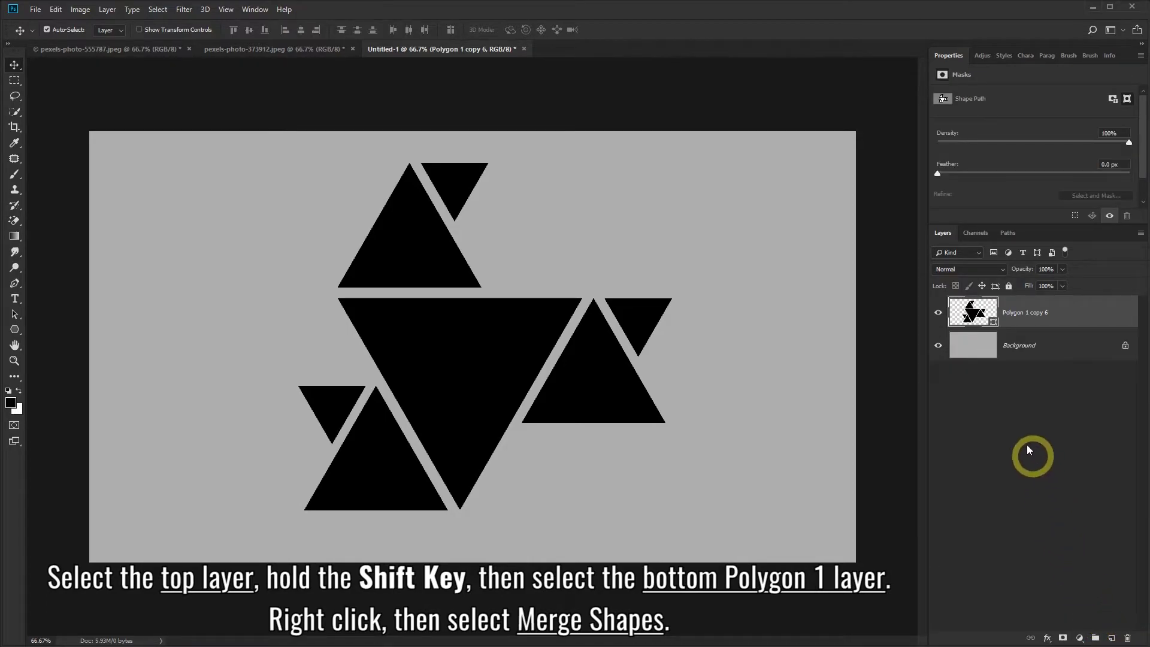
{"action": "left_click", "coordinate": [939, 312]}
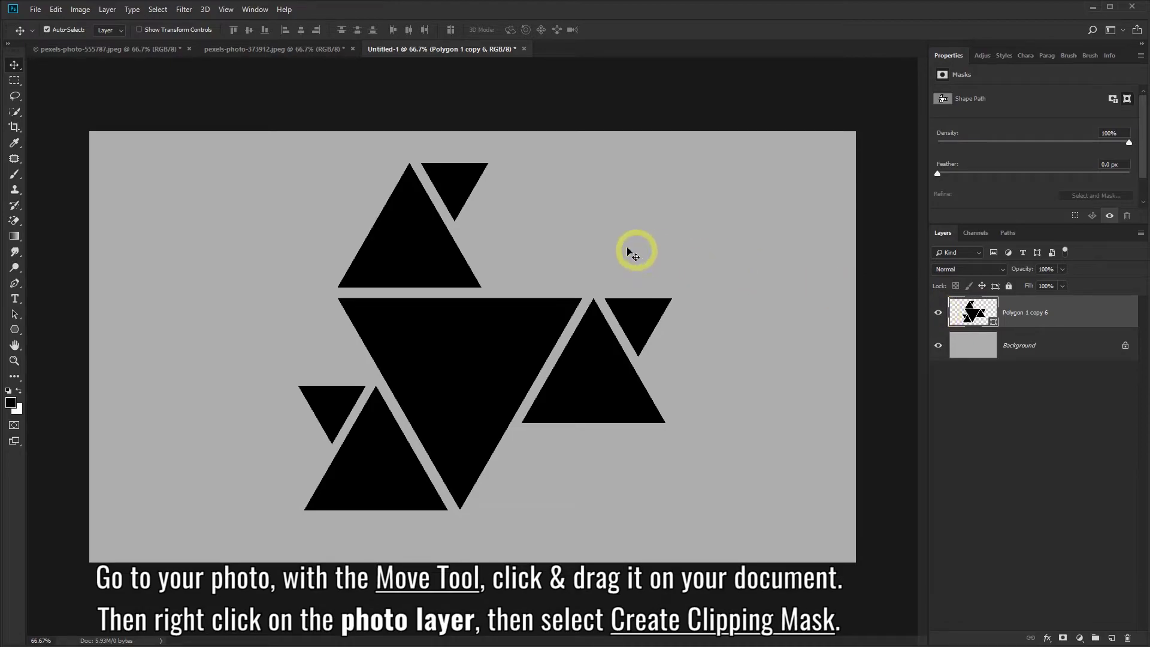
Drag the portrait photo into Untitled-1 as Layer 1 and clip it to the merged triangles
{"action": "left_click", "coordinate": [131, 48]}
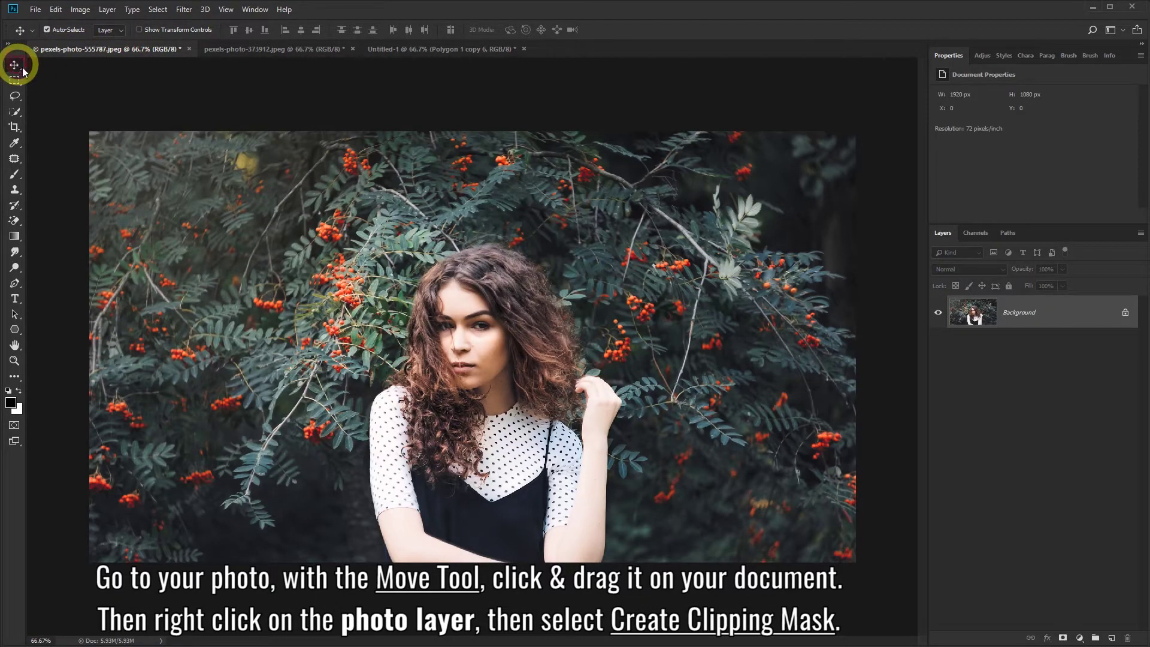
{"action": "left_click", "coordinate": [473, 322]}
{"action": "mouse_move", "coordinate": [488, 353]}
{"action": "left_mouse_down"}
{"action": "mouse_move", "coordinate": [384, 52]}
{"action": "mouse_move", "coordinate": [401, 135]}
{"action": "left_mouse_up"}
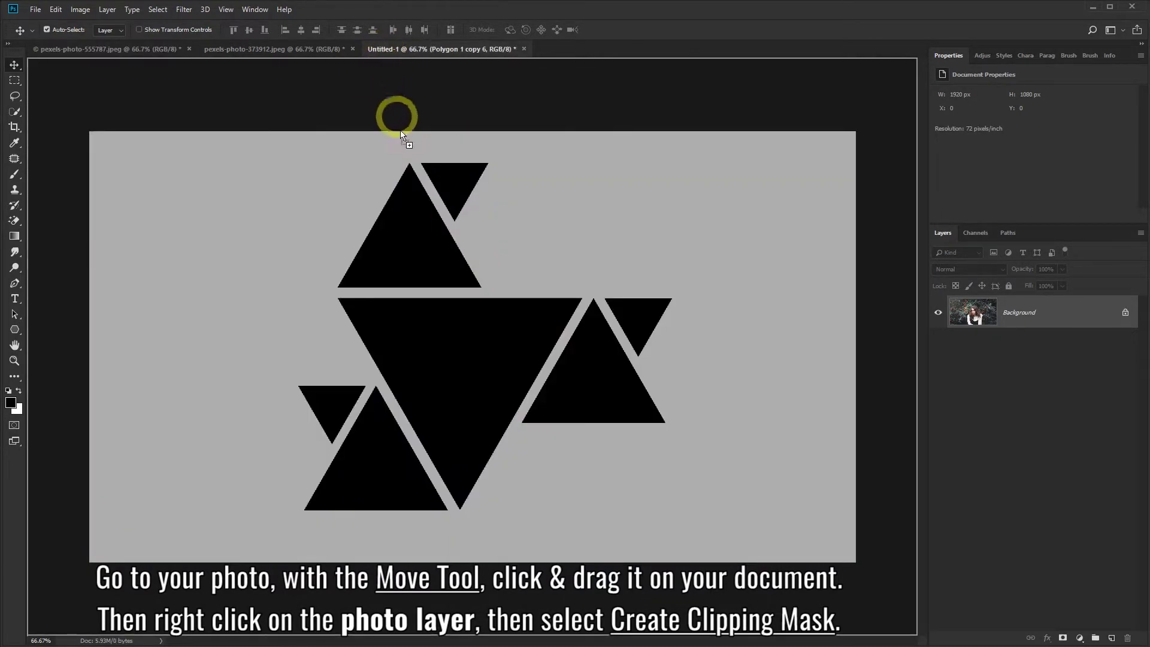
{"action": "left_click_drag", "start_coordinate": [440, 369], "coordinate": [438, 368]}
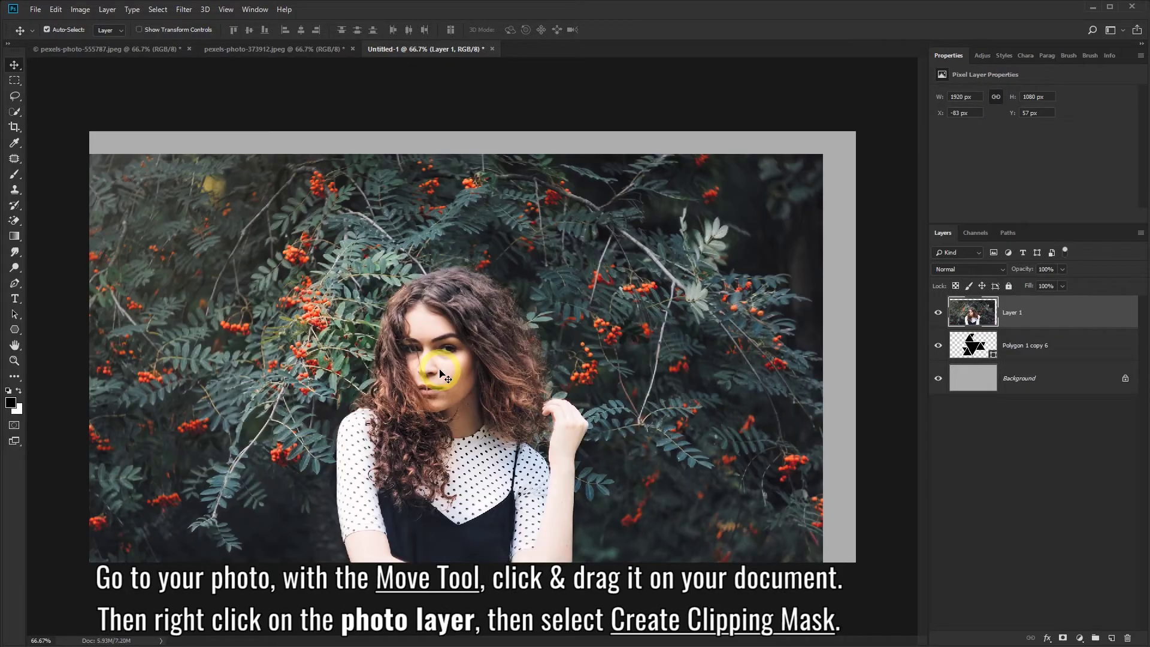
{"action": "right_click", "coordinate": [1035, 309]}
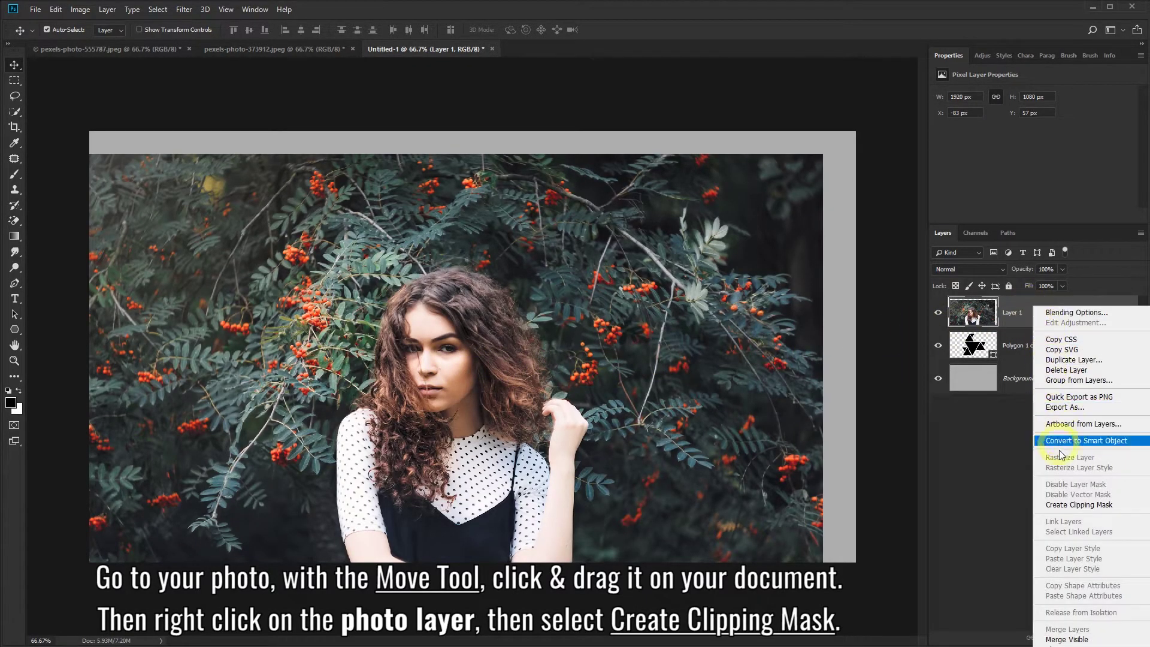
{"action": "left_click", "coordinate": [1071, 505]}
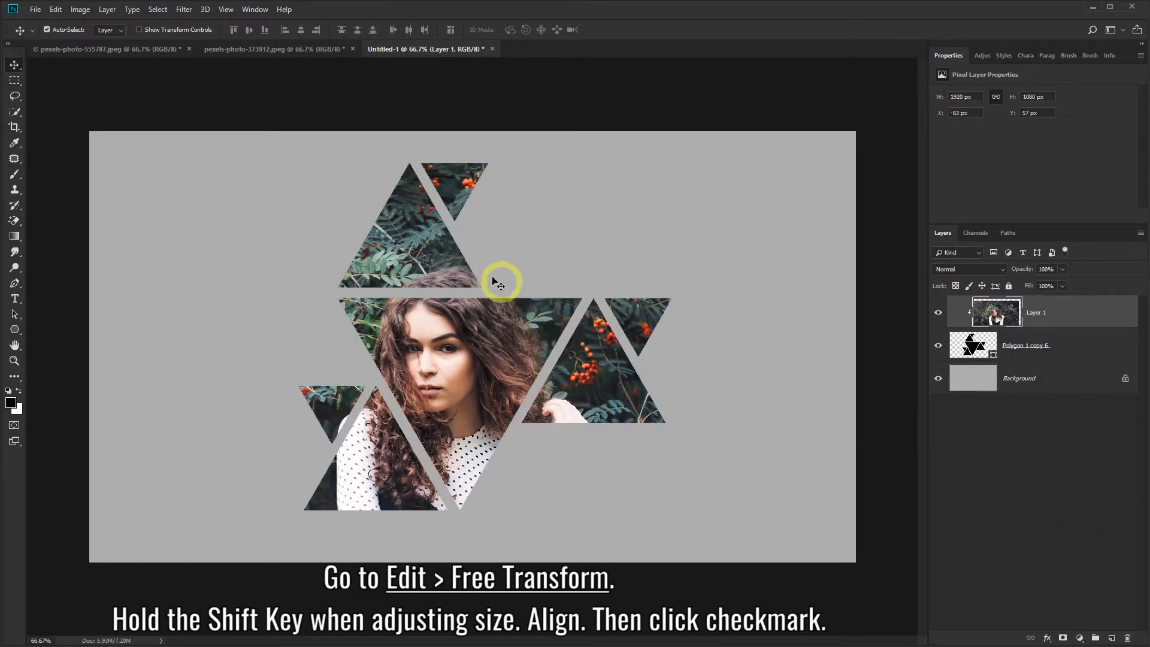
Scale the portrait to about 96% (1850 × 1041 px) and reposition it inside the triangles
{"action": "left_click", "coordinate": [57, 10]}
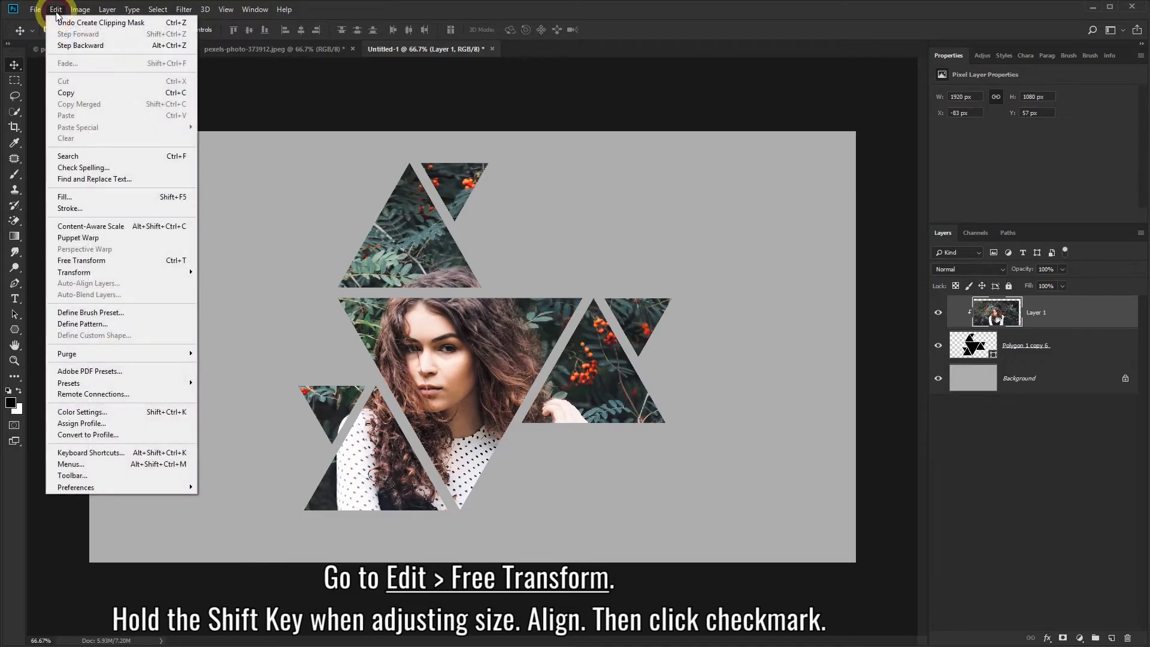
{"action": "left_click", "coordinate": [97, 260]}
{"action": "left_click_drag", "start_coordinate": [486, 252], "coordinate": [506, 242]}
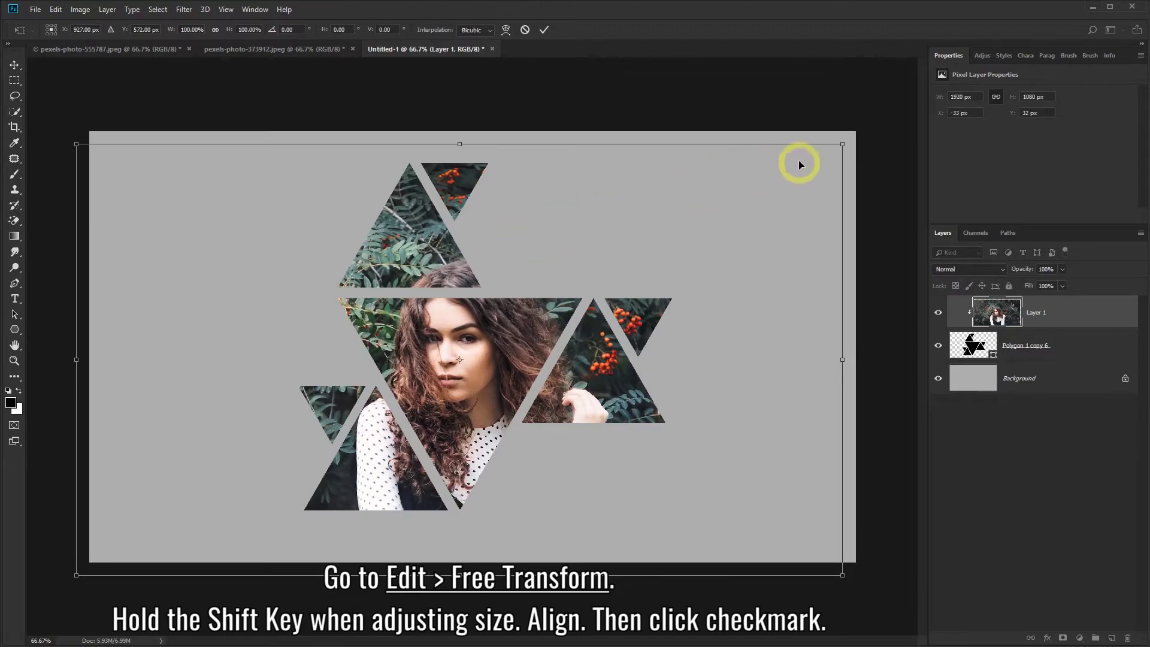
{"action": "left_click_drag", "start_coordinate": [841, 144], "coordinate": [811, 158]}
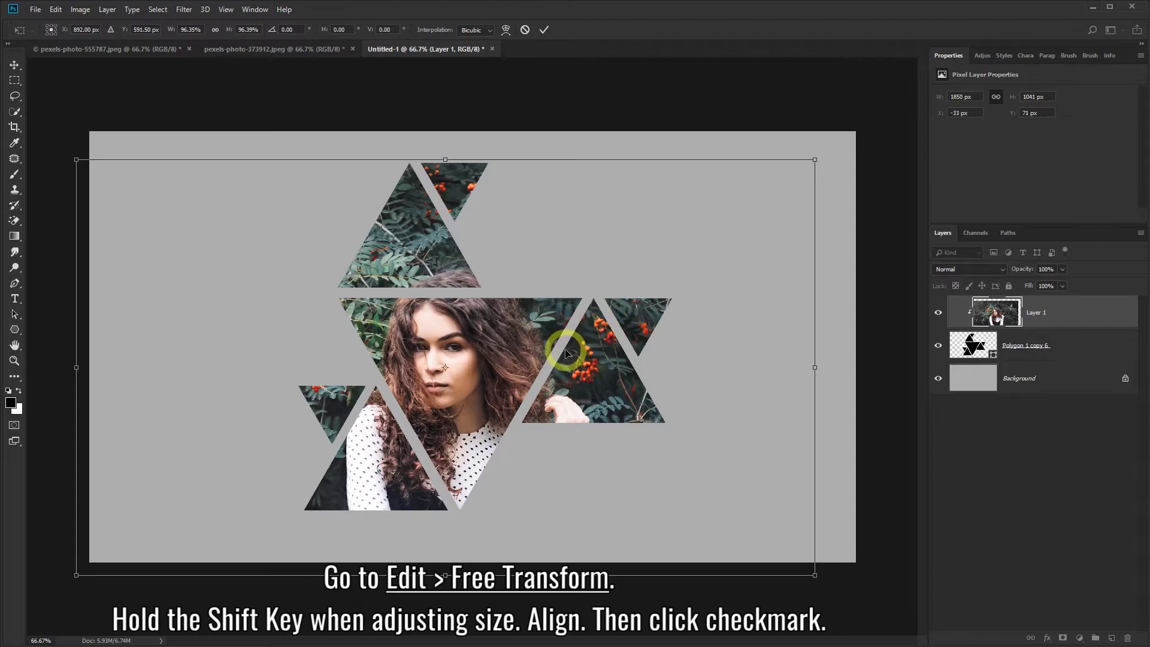
{"action": "left_click_drag", "start_coordinate": [569, 353], "coordinate": [582, 356]}
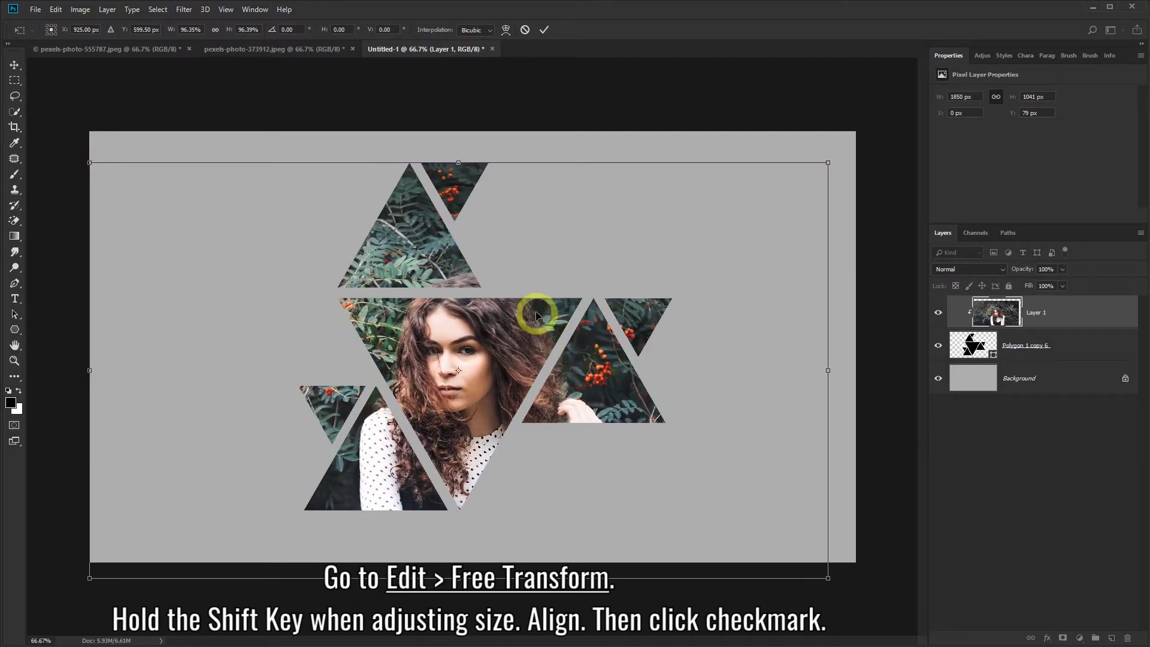
{"action": "left_click", "coordinate": [544, 29]}
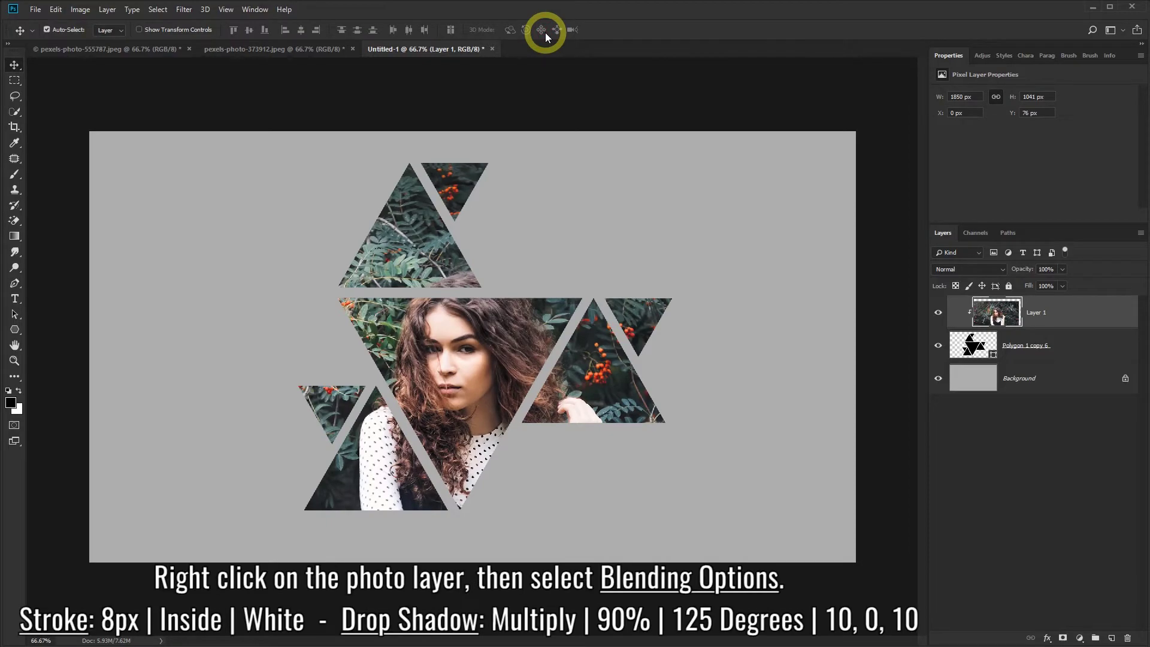
Give the Polygon triangle layer an 8 px white Inside stroke via Blending Options
{"action": "left_click", "coordinate": [1077, 347]}
{"action": "right_click", "coordinate": [1076, 347]}
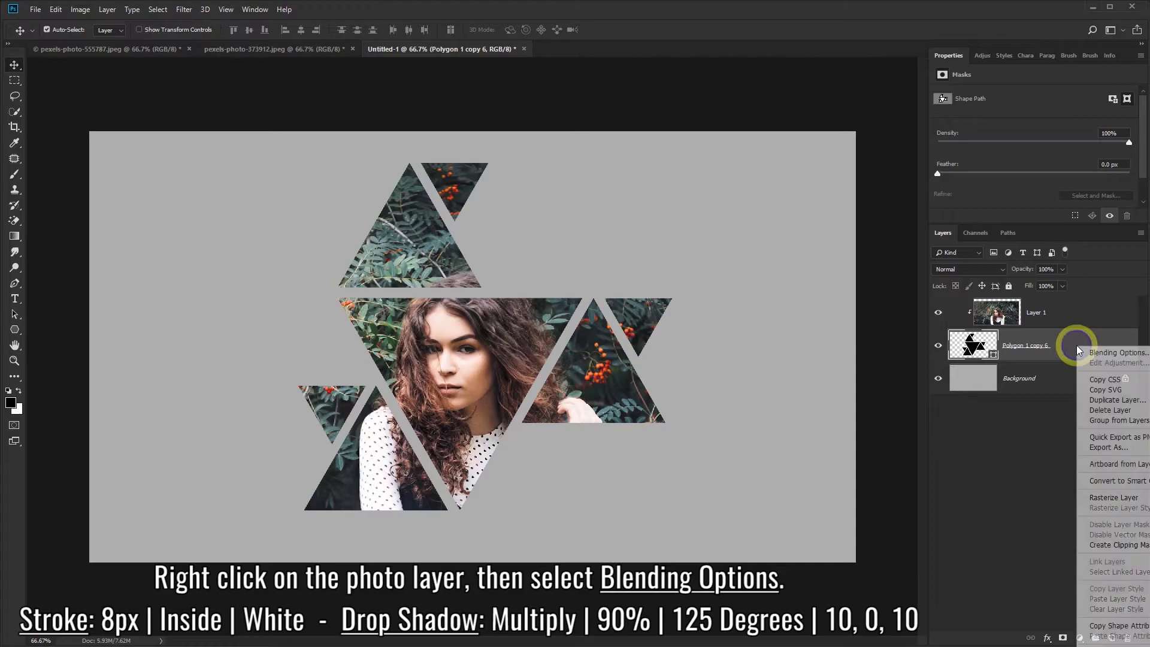
{"action": "left_click", "coordinate": [1089, 354]}
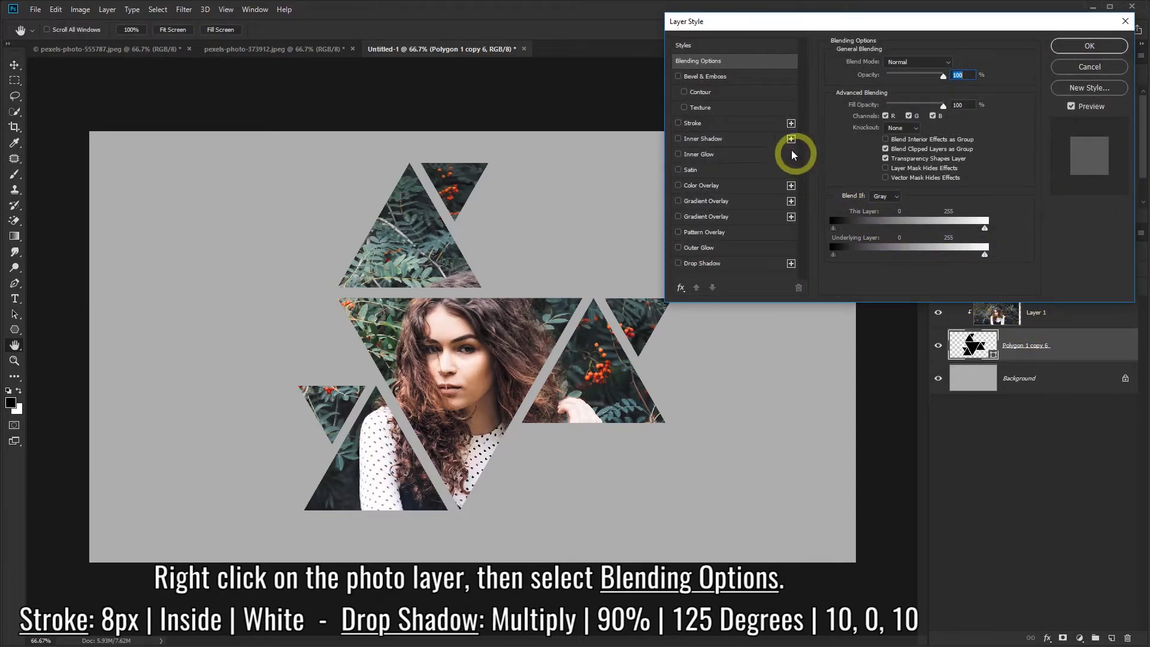
{"action": "left_click", "coordinate": [717, 122]}
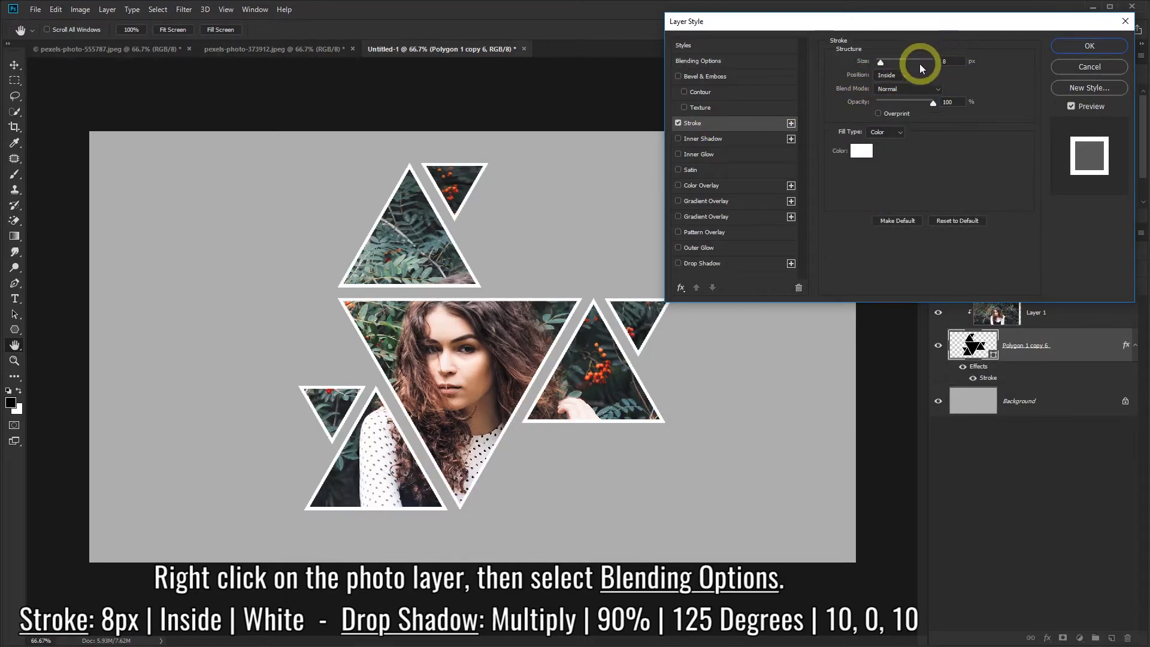
{"action": "left_click", "coordinate": [867, 149]}
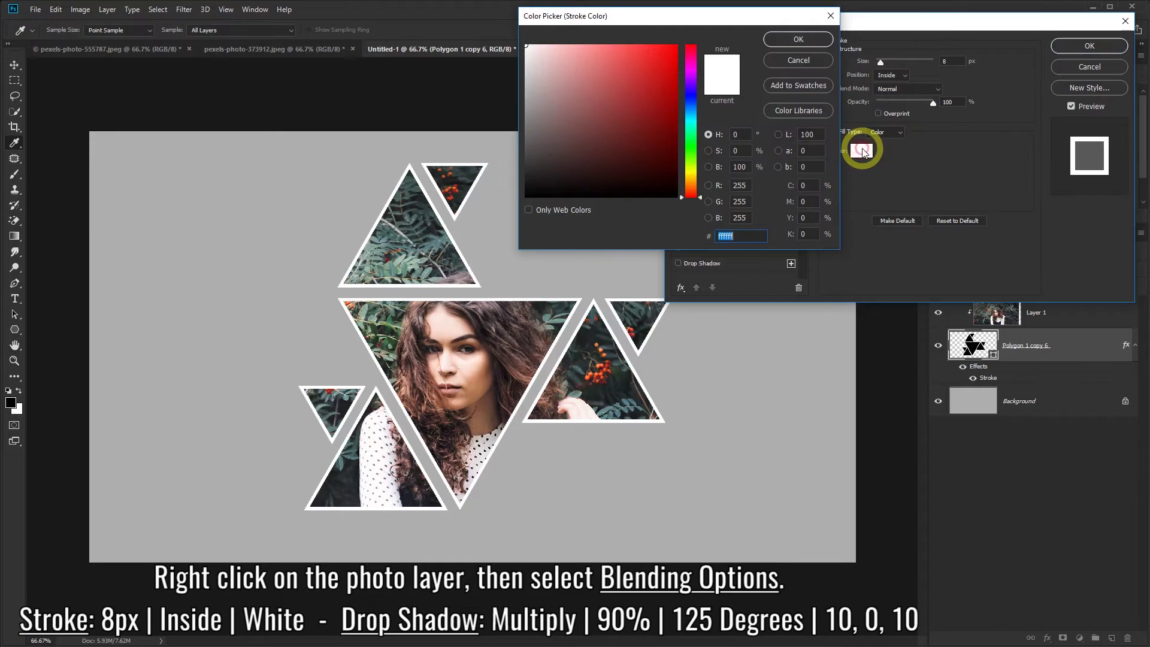
{"action": "left_click", "coordinate": [799, 40]}
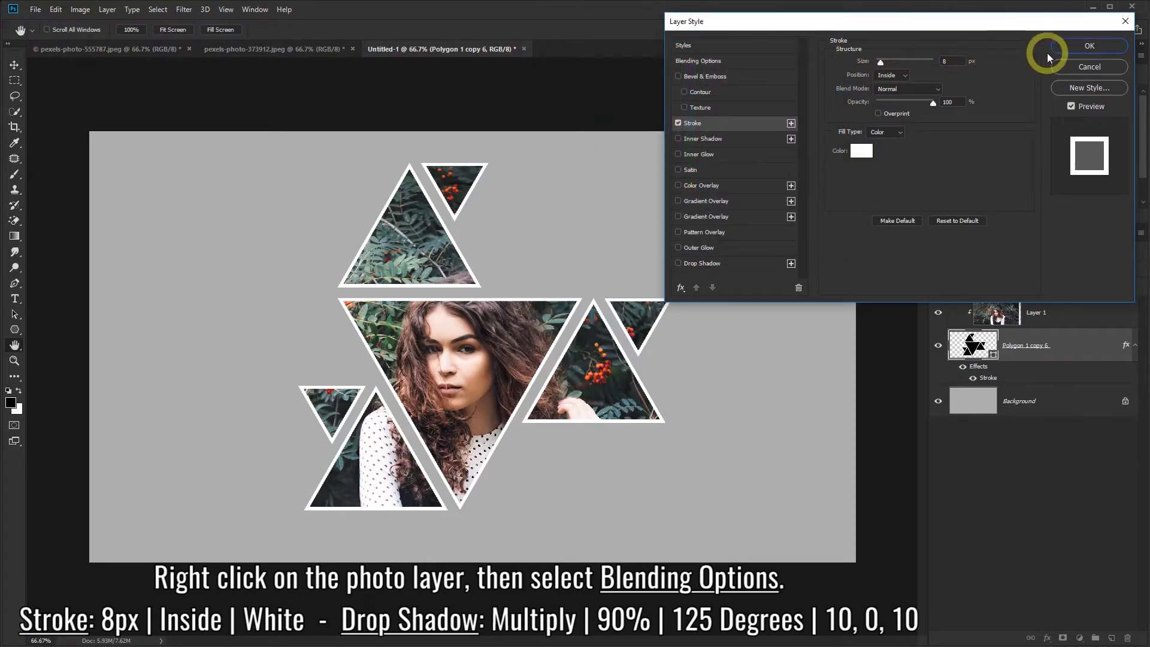
Add a Multiply drop shadow at 90%, angle 125°, distance 10, size 10, and apply the layer style
{"action": "left_click", "coordinate": [722, 266]}
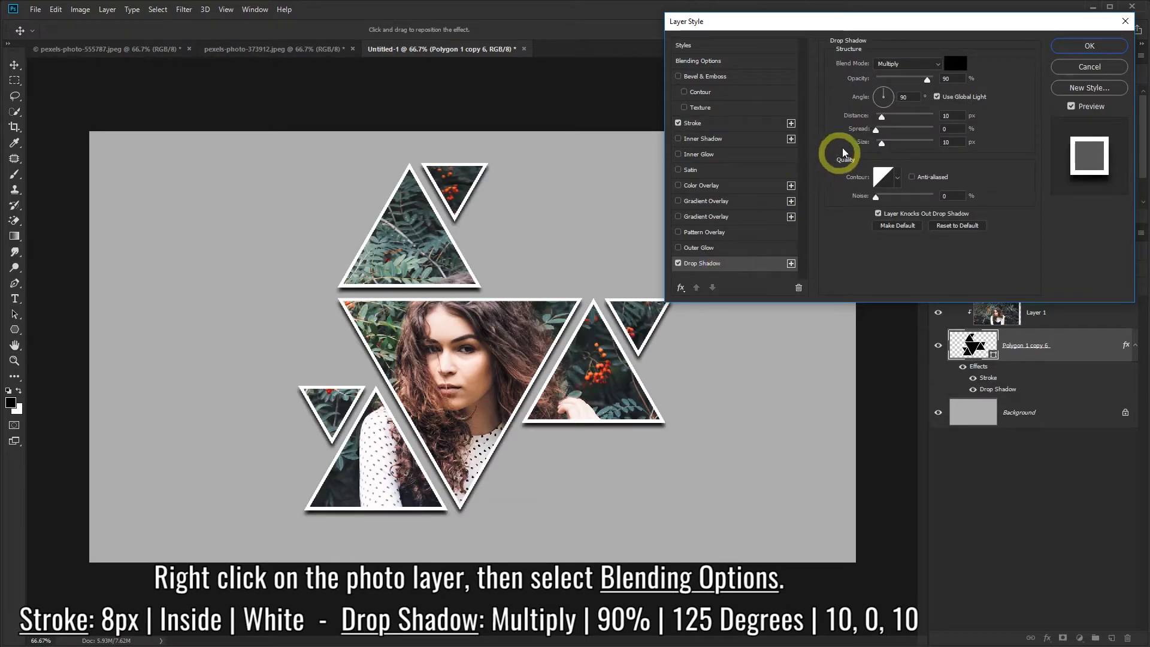
{"action": "left_click_drag", "start_coordinate": [883, 102], "coordinate": [879, 92]}
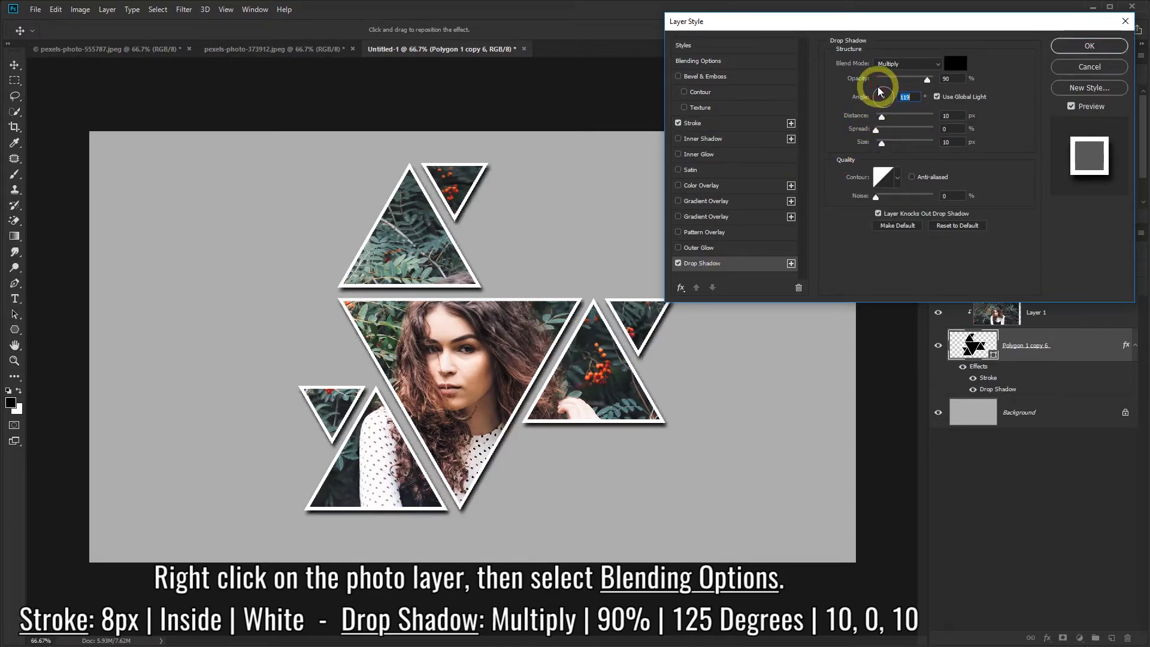
{"action": "type", "text": "125"}
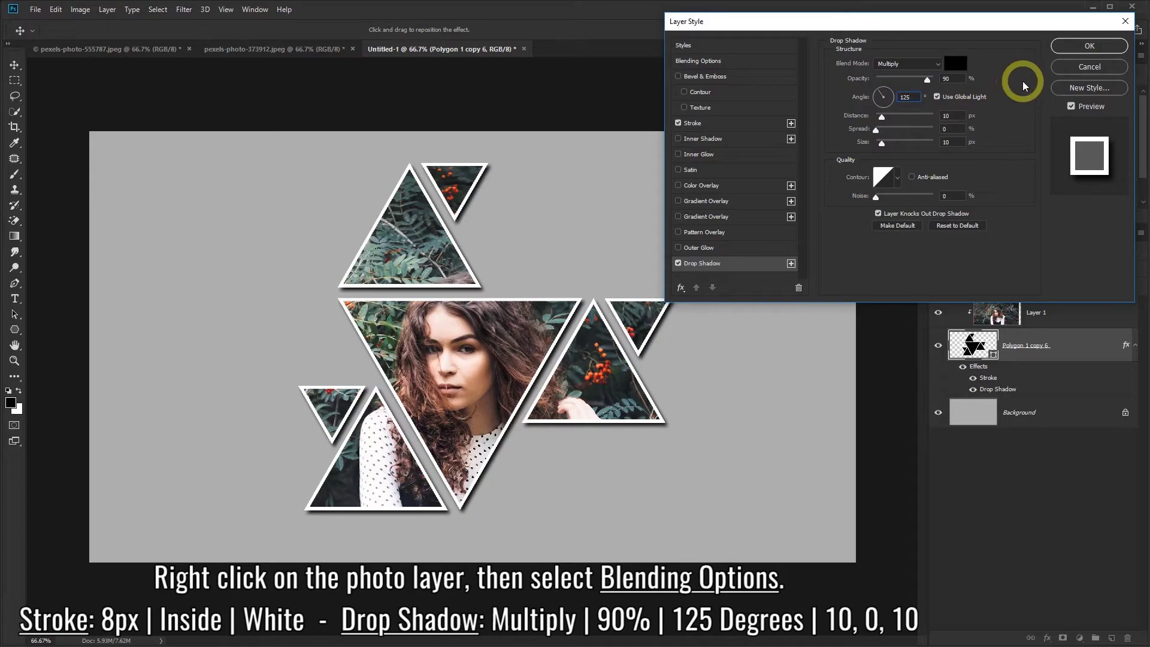
{"action": "left_click", "coordinate": [1090, 46]}
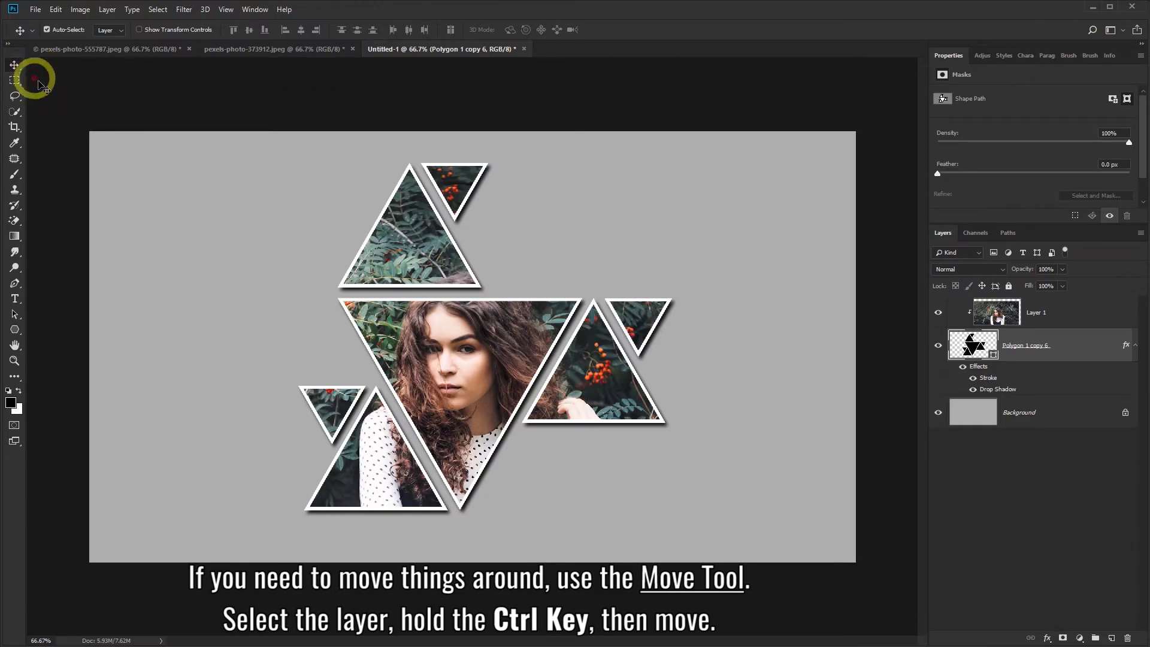
Shift the woman photo left inside the triangles and nudge the triangle layer slightly
{"action": "left_click", "coordinate": [1072, 307]}
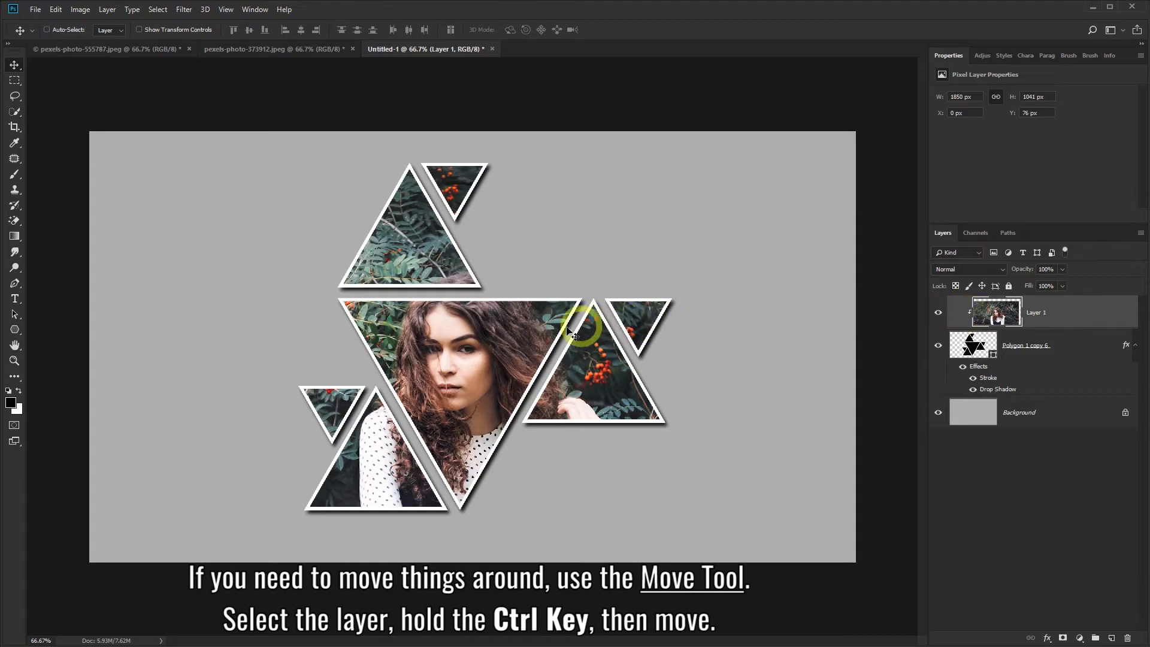
{"action": "left_click_drag", "start_coordinate": [523, 333], "coordinate": [496, 327]}
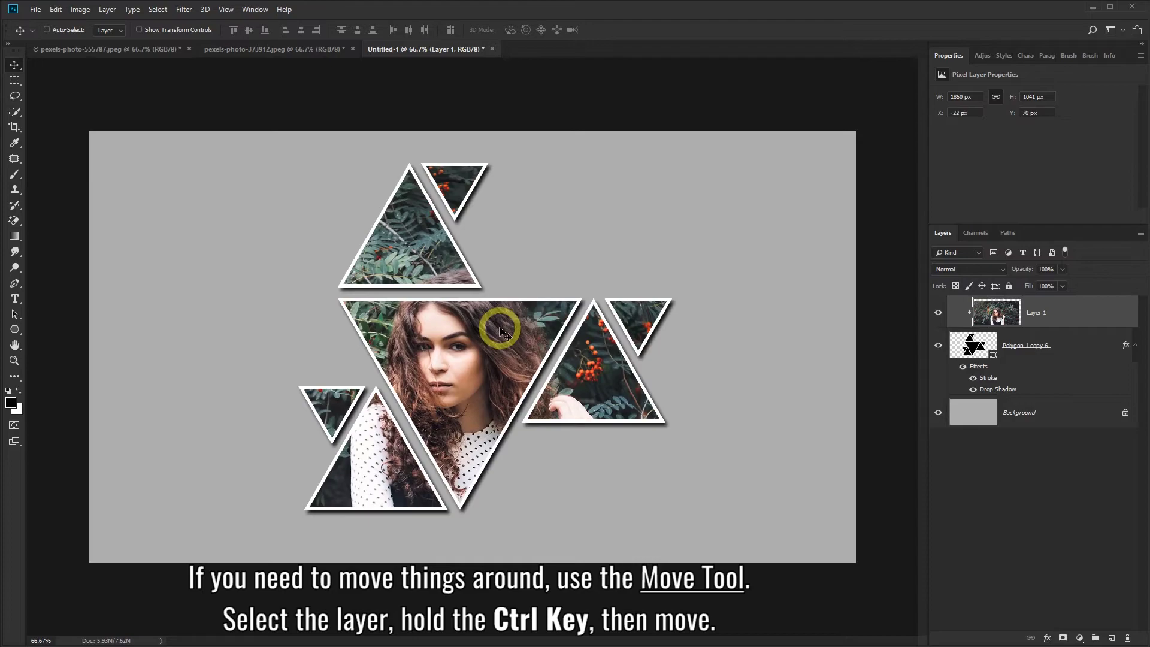
{"action": "left_click", "coordinate": [1056, 346]}
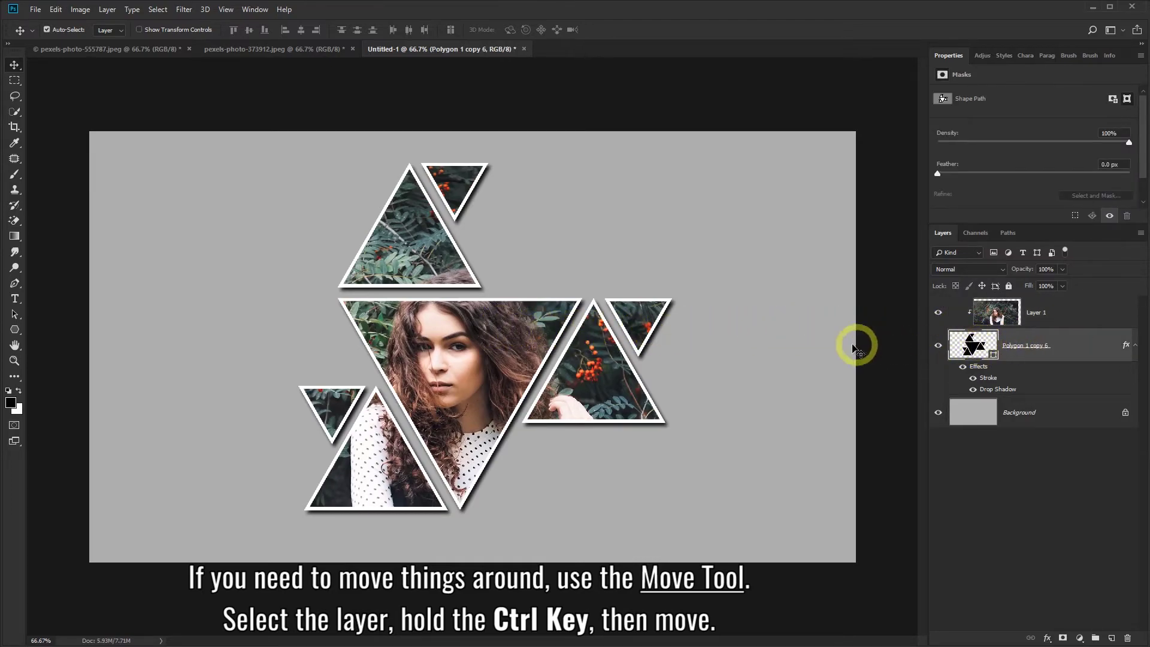
{"action": "mouse_move", "coordinate": [593, 367]}
{"action": "left_mouse_down"}
{"action": "mouse_move", "coordinate": [615, 357]}
{"action": "mouse_move", "coordinate": [596, 368]}
{"action": "left_mouse_up"}
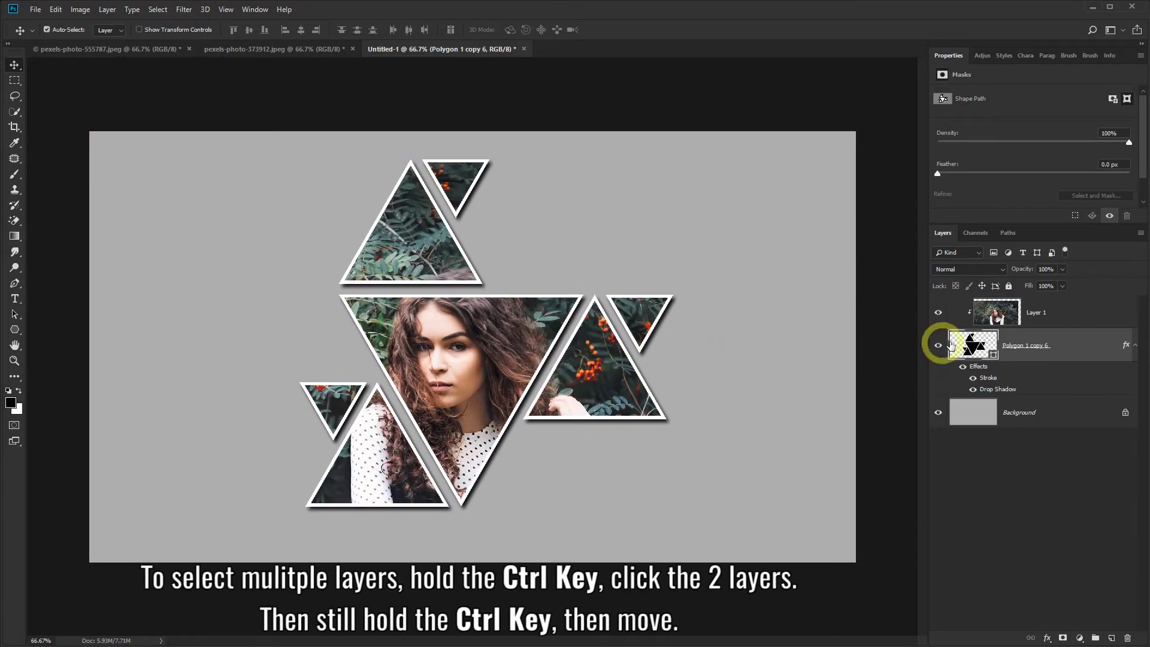
Move the woman photo and triangle layers together slightly left on the canvas
{"action": "left_click", "coordinate": [1062, 313]}
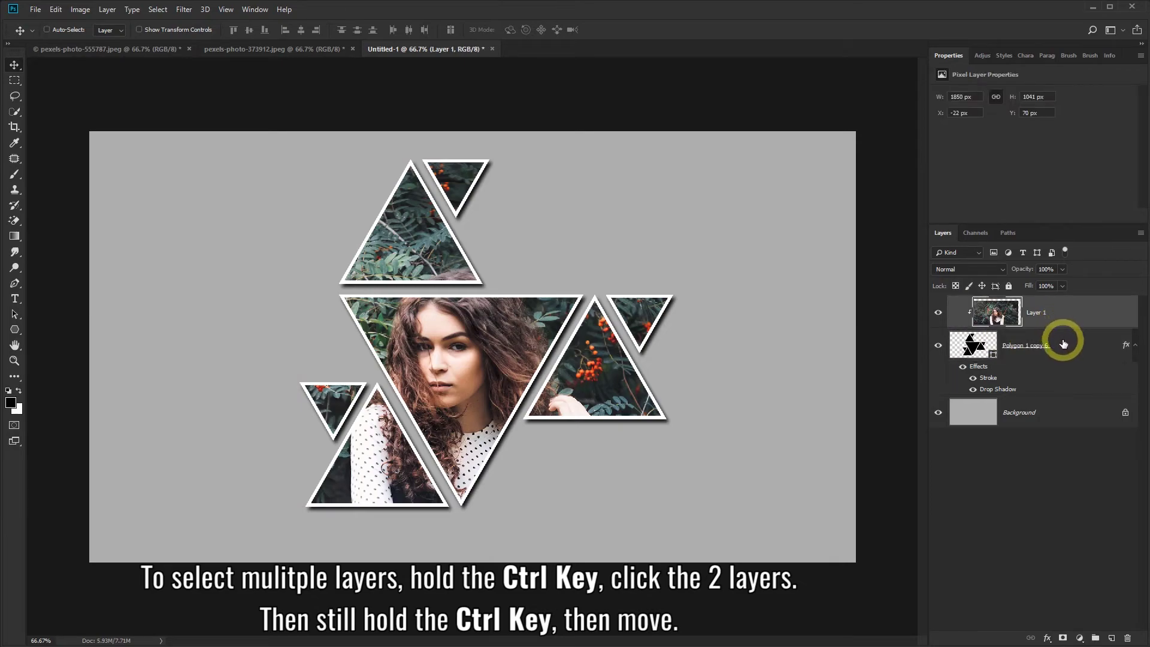
{"action": "left_click", "coordinate": [1063, 342], "text": "ctrl"}
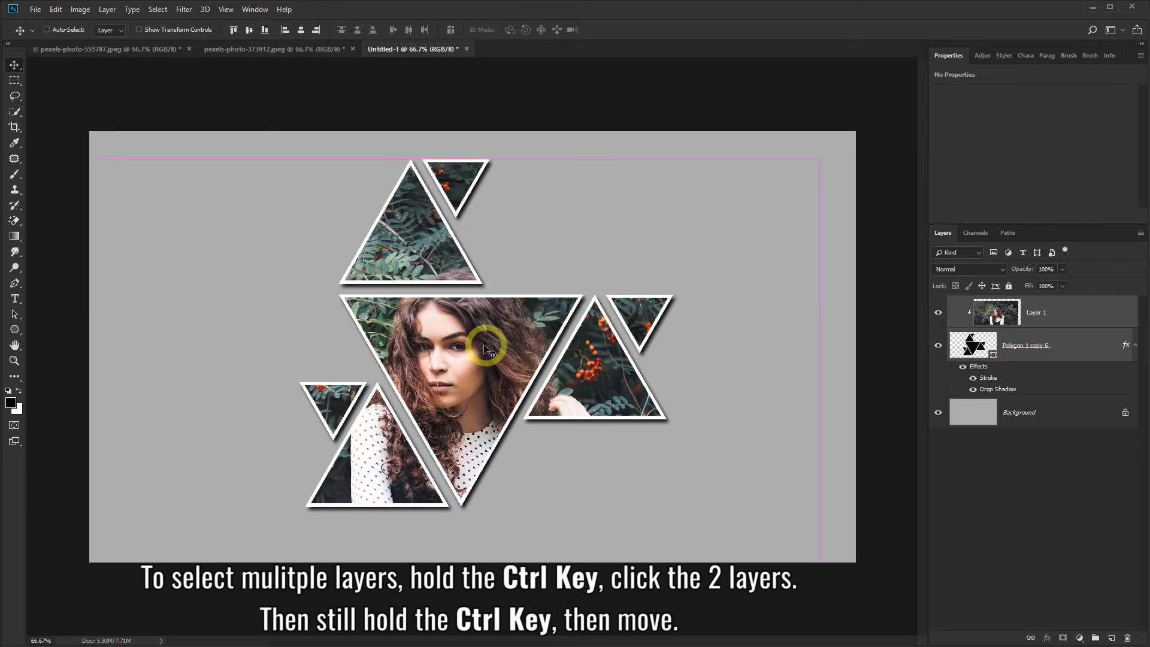
{"action": "mouse_move", "coordinate": [485, 347]}
{"action": "left_mouse_down"}
{"action": "mouse_move", "coordinate": [477, 355]}
{"action": "mouse_move", "coordinate": [475, 336]}
{"action": "mouse_move", "coordinate": [474, 346]}
{"action": "left_mouse_up"}
Bring the city photo from its document into the Untitled-1 collage as a new layer
{"action": "left_click", "coordinate": [1061, 316]}
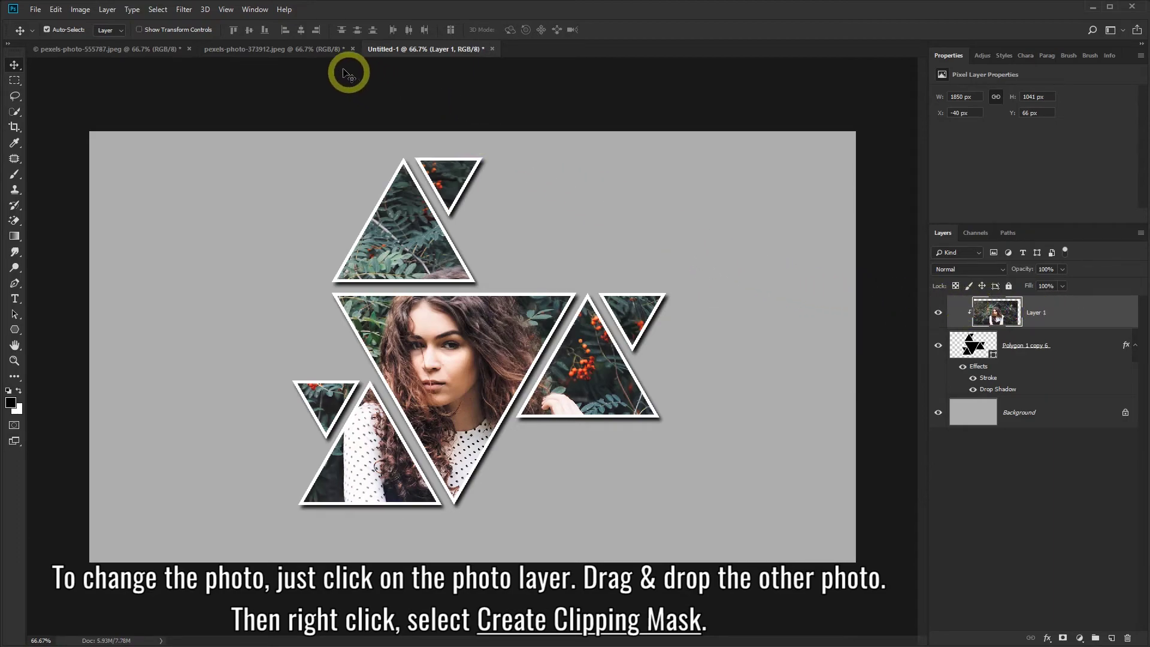
{"action": "left_click", "coordinate": [314, 49]}
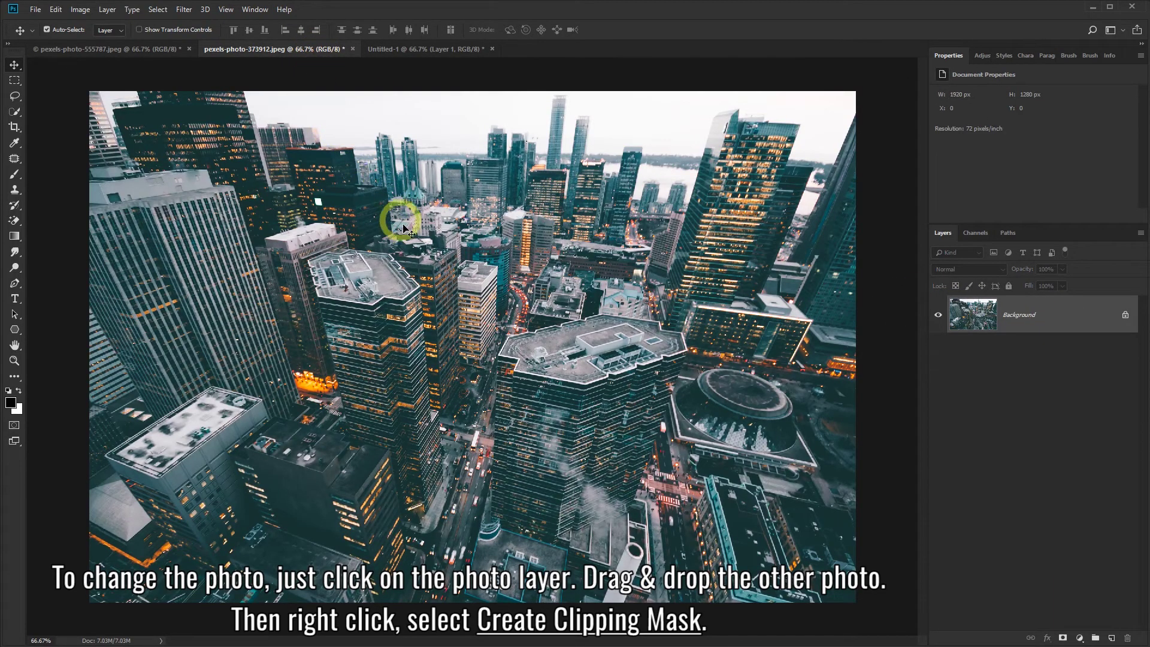
{"action": "mouse_move", "coordinate": [405, 228]}
{"action": "left_mouse_down"}
{"action": "mouse_move", "coordinate": [411, 58]}
{"action": "mouse_move", "coordinate": [455, 307]}
{"action": "left_mouse_up"}
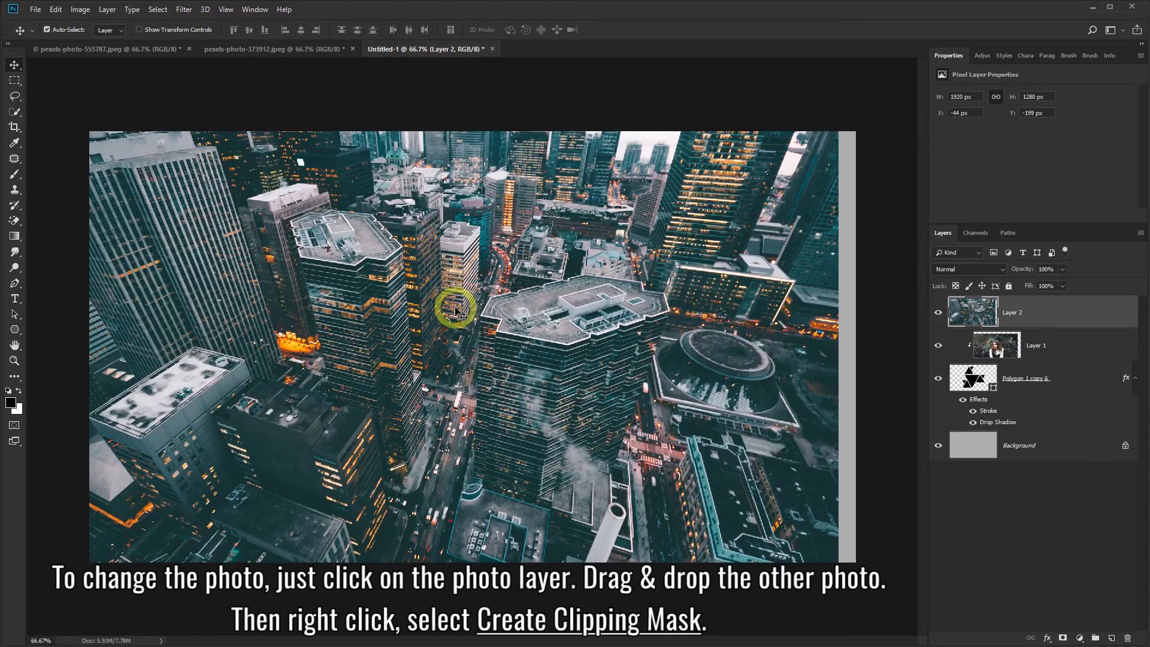
Clip the city photo Layer 2 to the triangles, shift it into place, and toggle its visibility
{"action": "right_click", "coordinate": [1041, 308]}
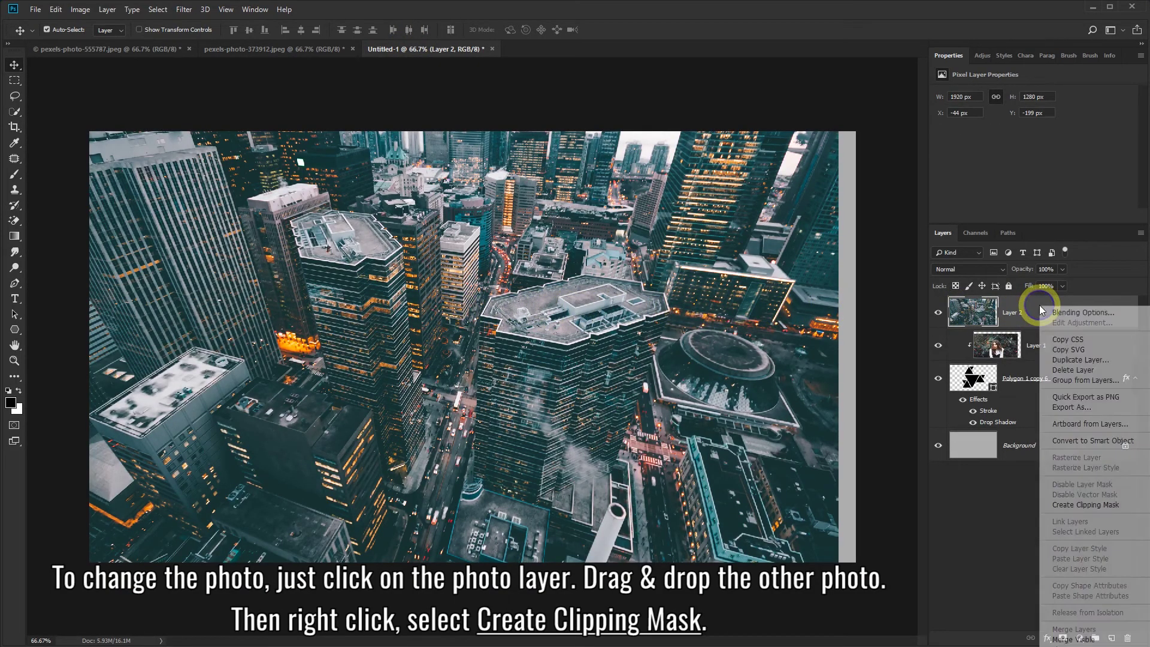
{"action": "left_click", "coordinate": [1087, 505]}
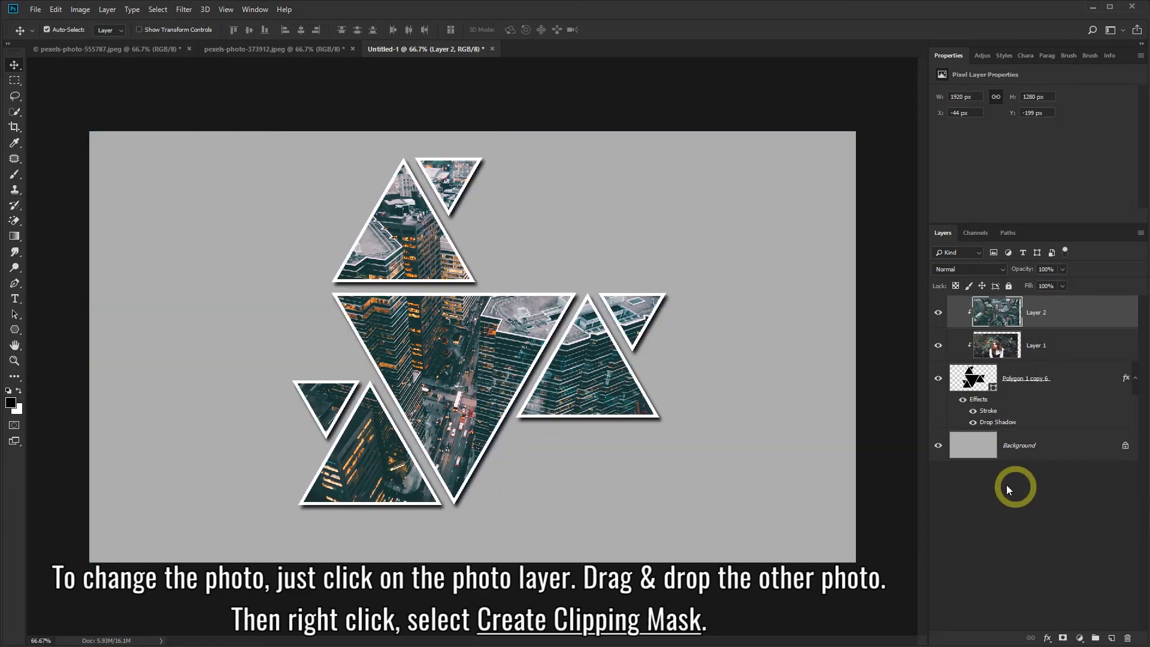
{"action": "mouse_move", "coordinate": [462, 365]}
{"action": "left_mouse_down"}
{"action": "mouse_move", "coordinate": [472, 366]}
{"action": "mouse_move", "coordinate": [462, 362]}
{"action": "left_mouse_up"}
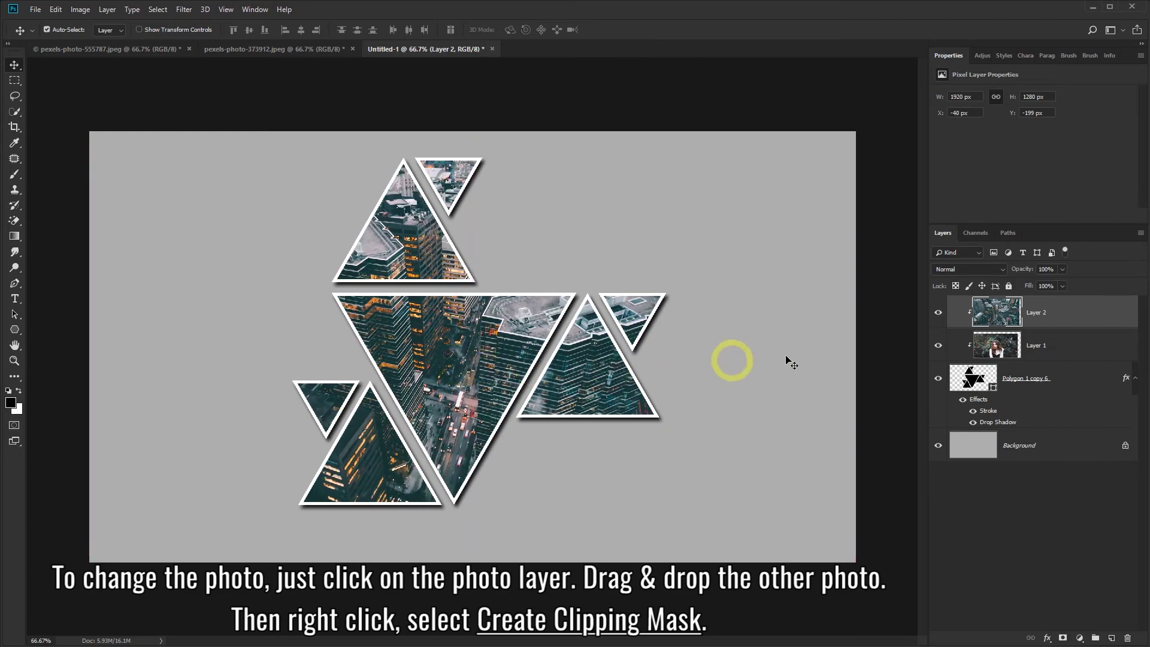
{"action": "left_click", "coordinate": [938, 313]}
{"action": "left_click", "coordinate": [939, 313]}
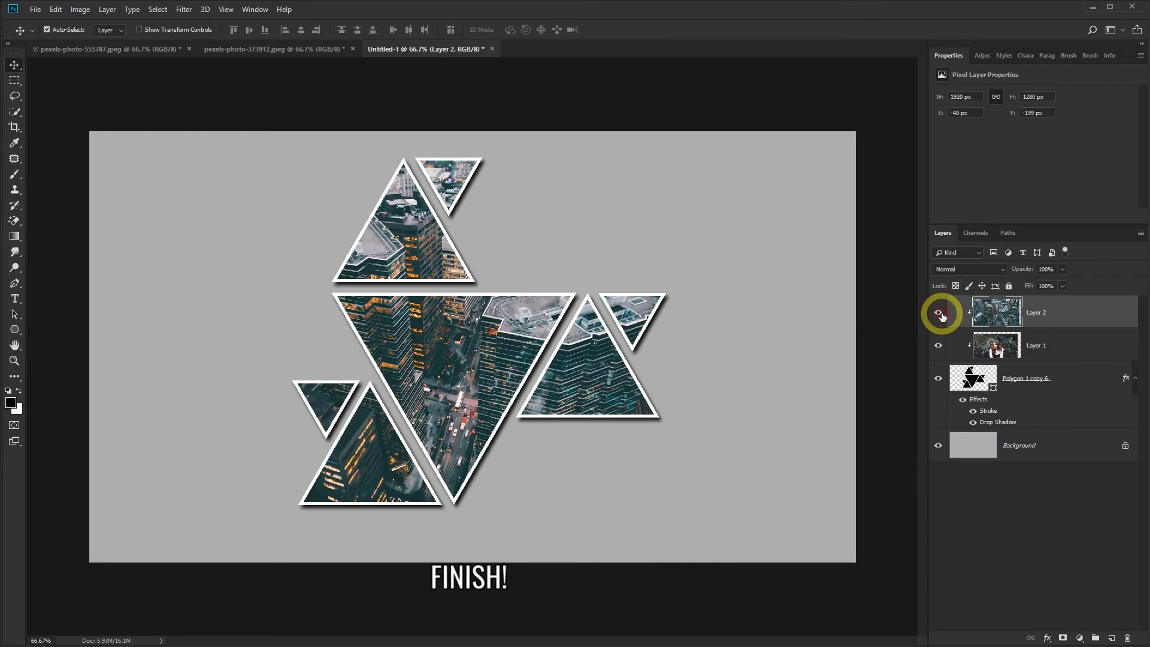